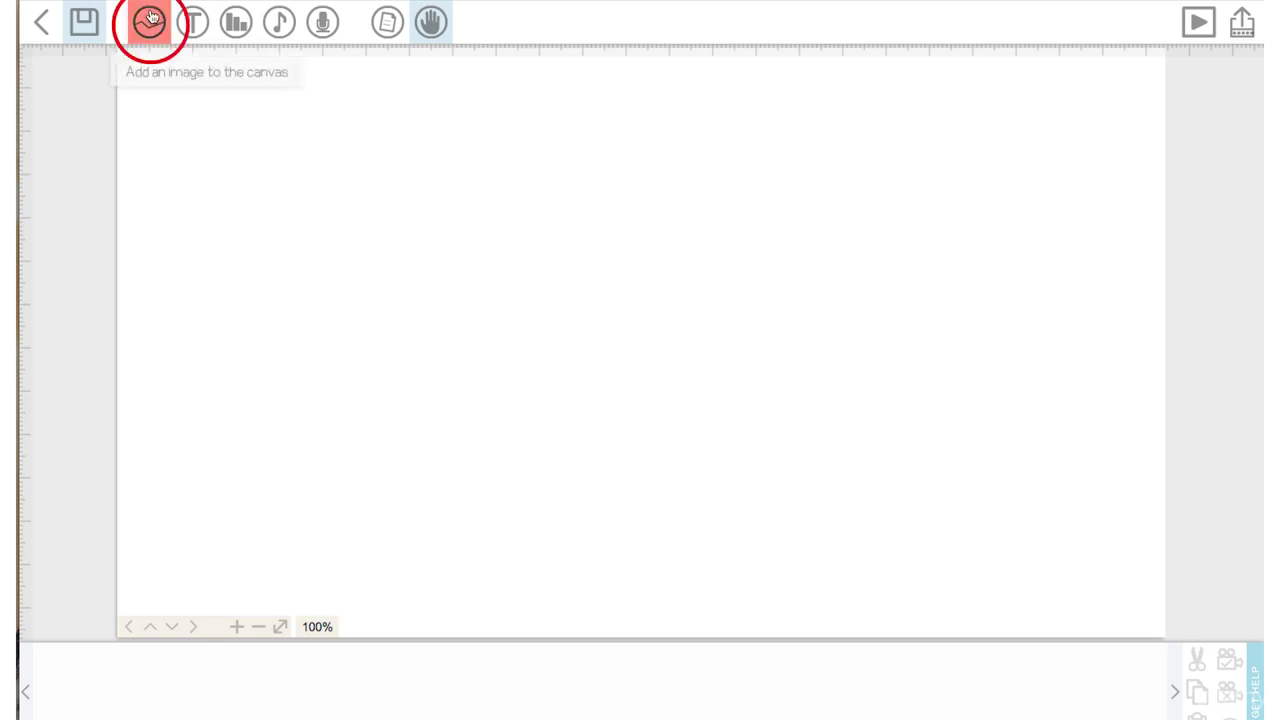
# - Open the Add image dialog's base image library and put the cursor in the Keyword field
pyautogui.click(151, 18)
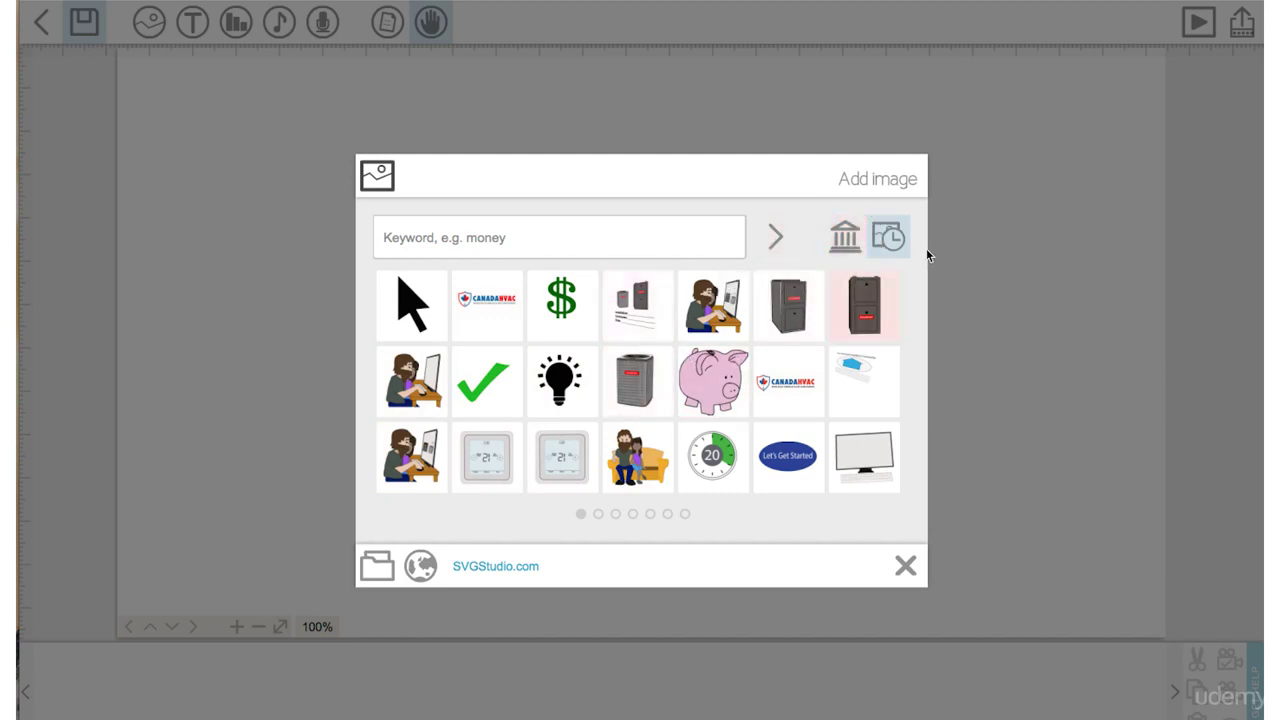
pyautogui.click(831, 238)
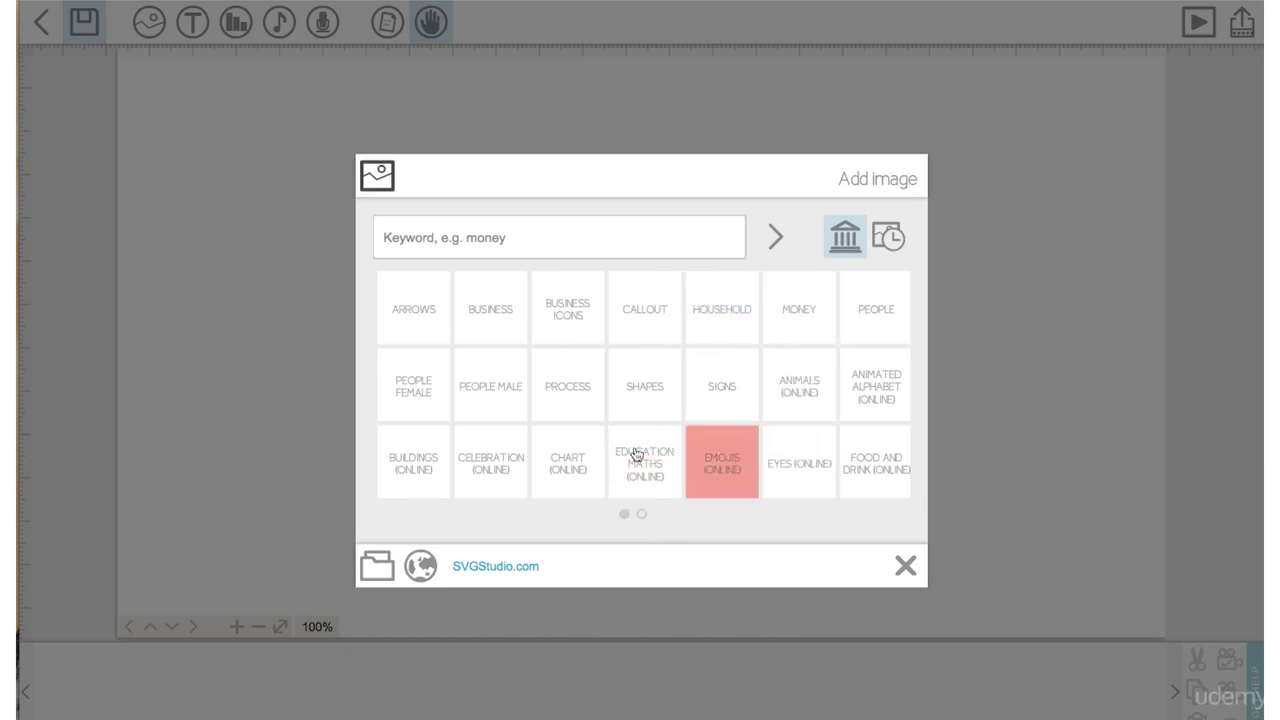
pyautogui.click(394, 249)
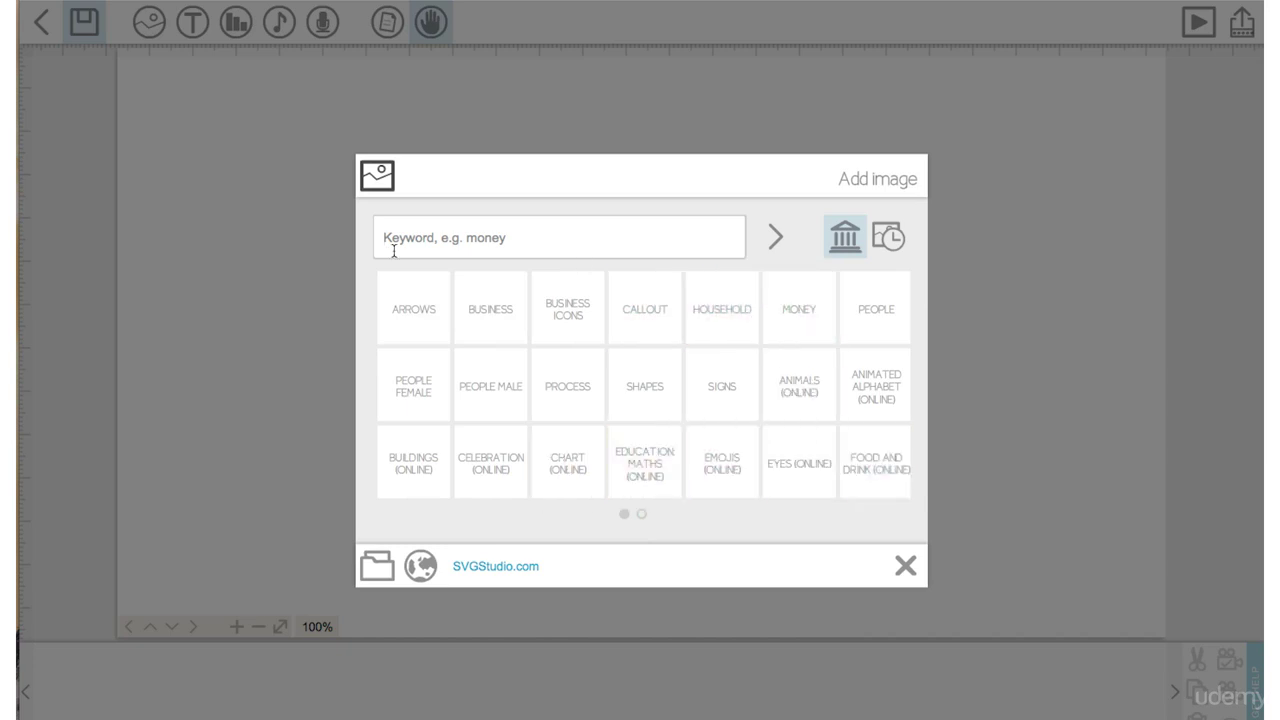
# - Search images for 'person' and add the businessman-businesswoman handshake image from a later results page
pyautogui.write('person')
pyautogui.press('Return')
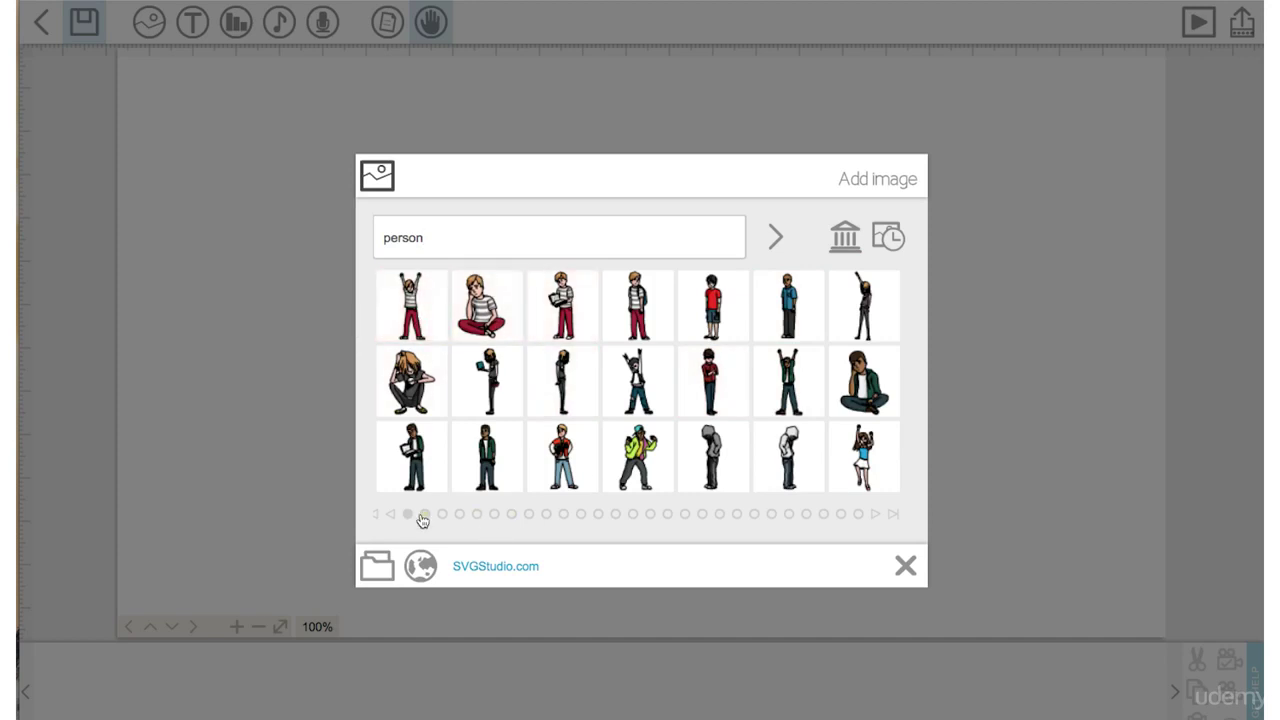
pyautogui.click(882, 516)
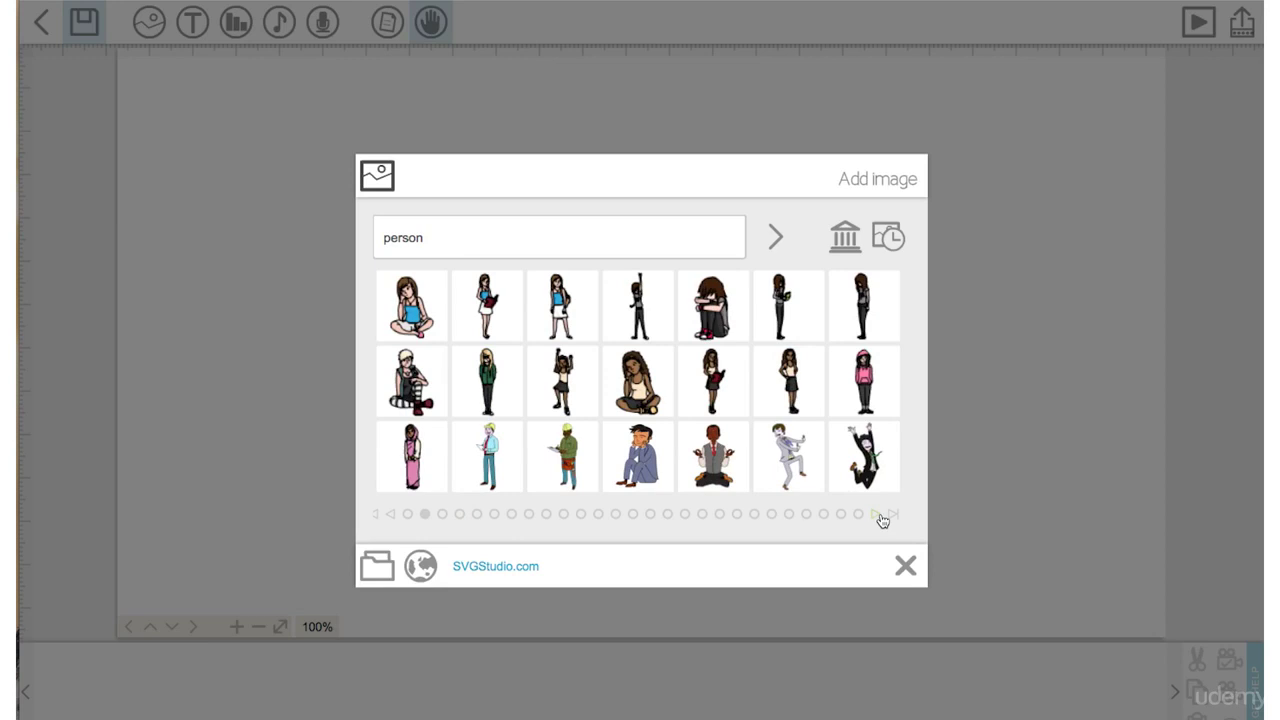
pyautogui.click(882, 516)
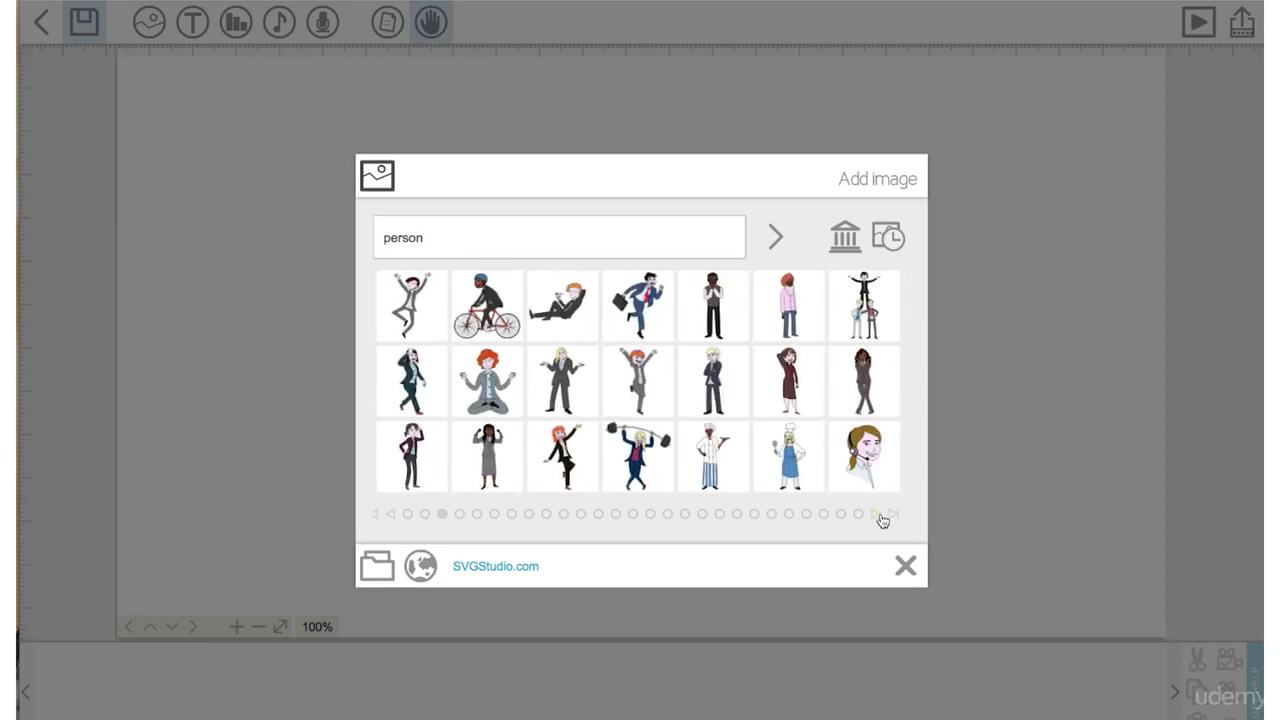
pyautogui.click(882, 516)
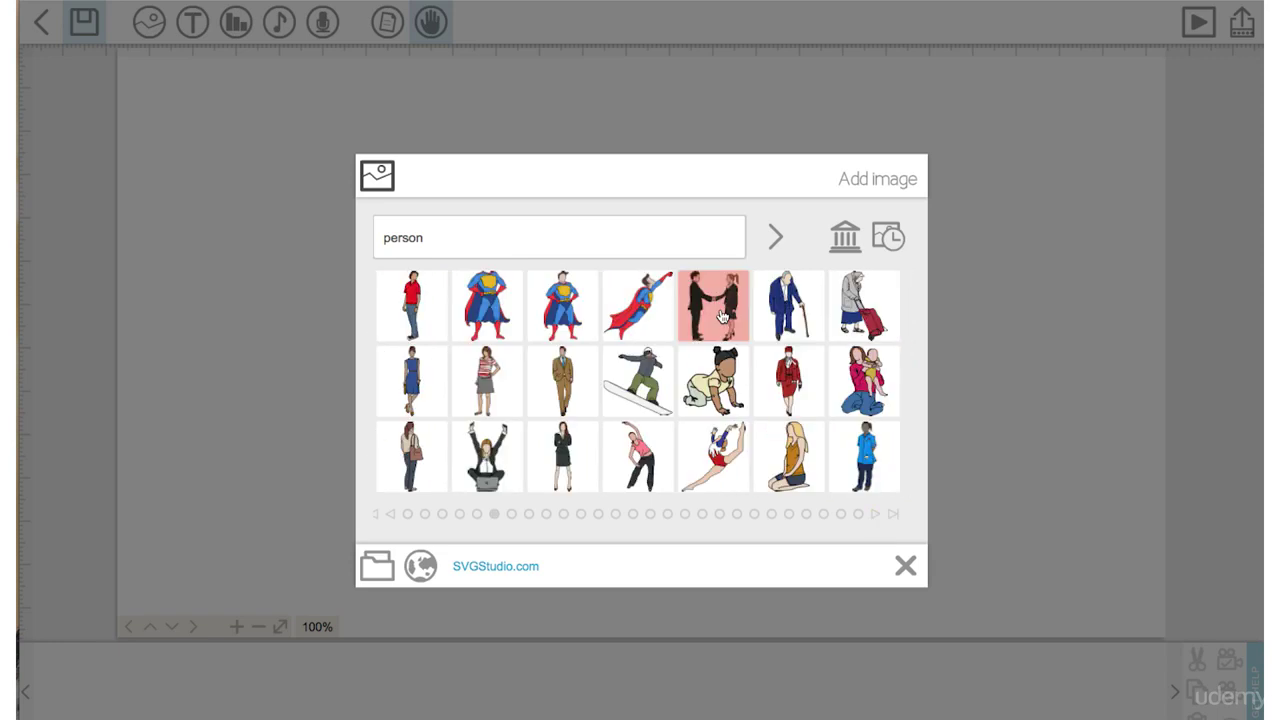
pyautogui.click(721, 316)
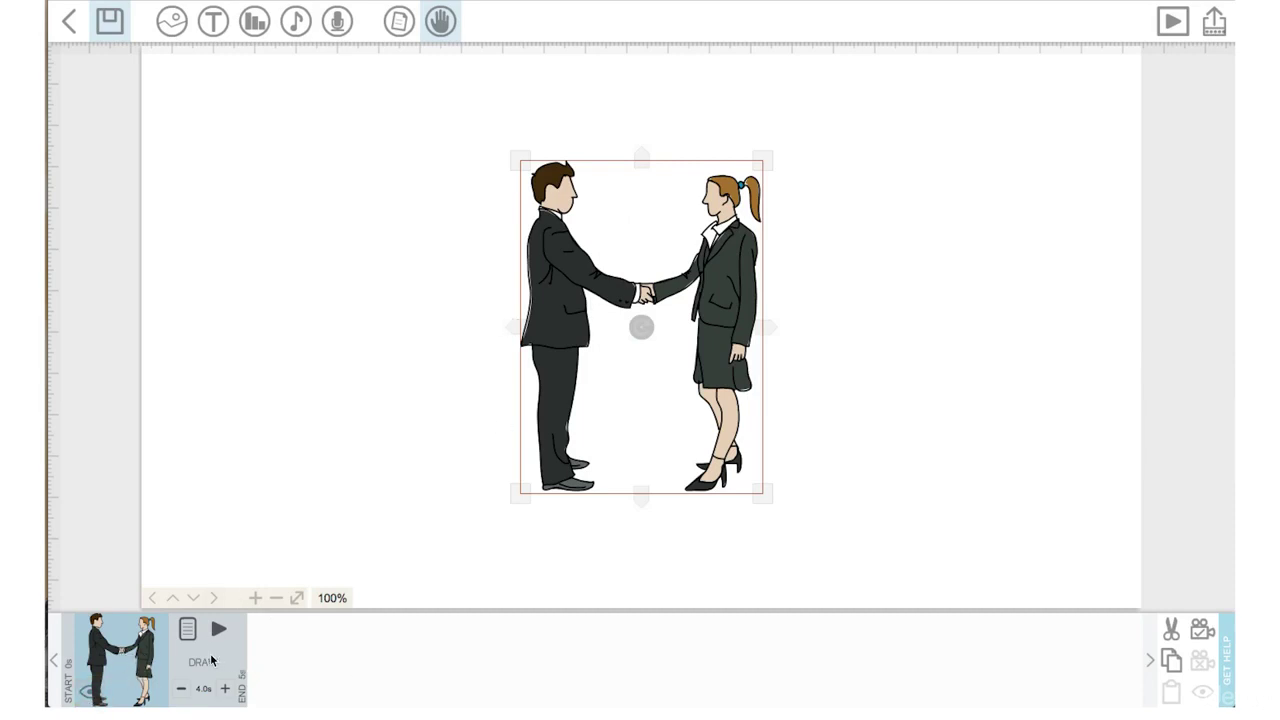
# - Zoom the canvas to 131%, deselect everything, then select the handshake image
pyautogui.click(165, 644)
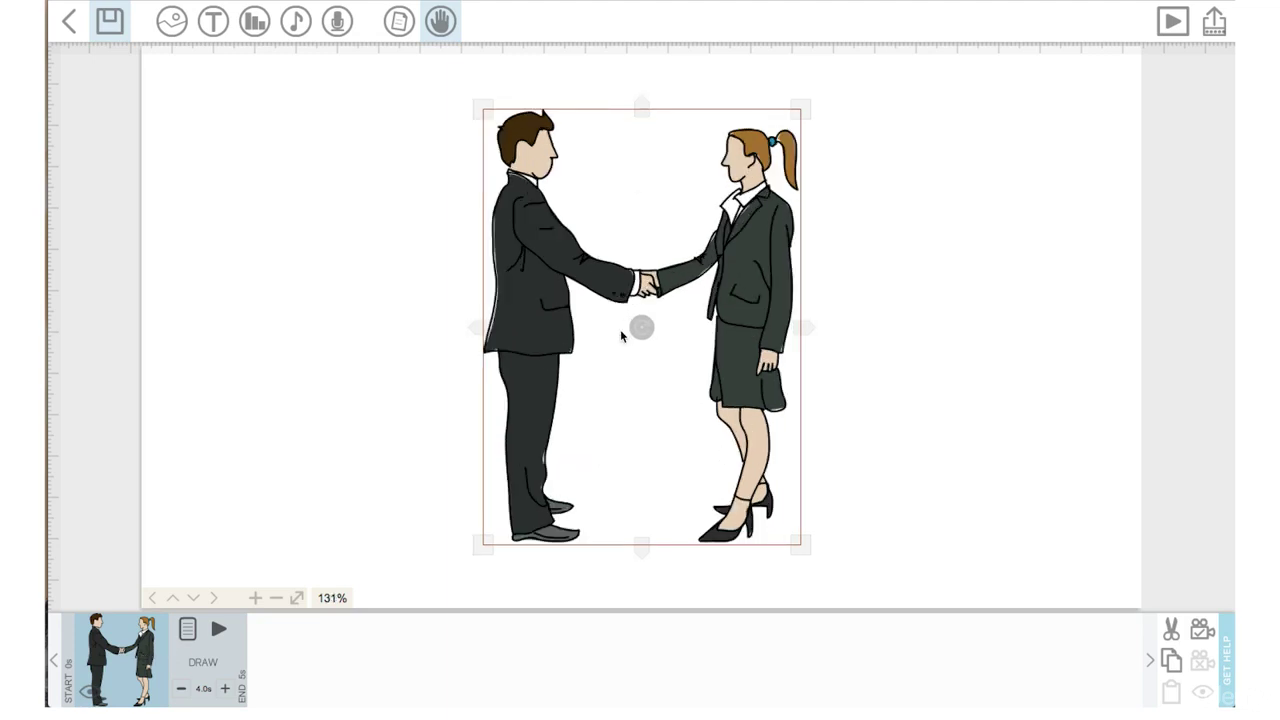
pyautogui.click(428, 273)
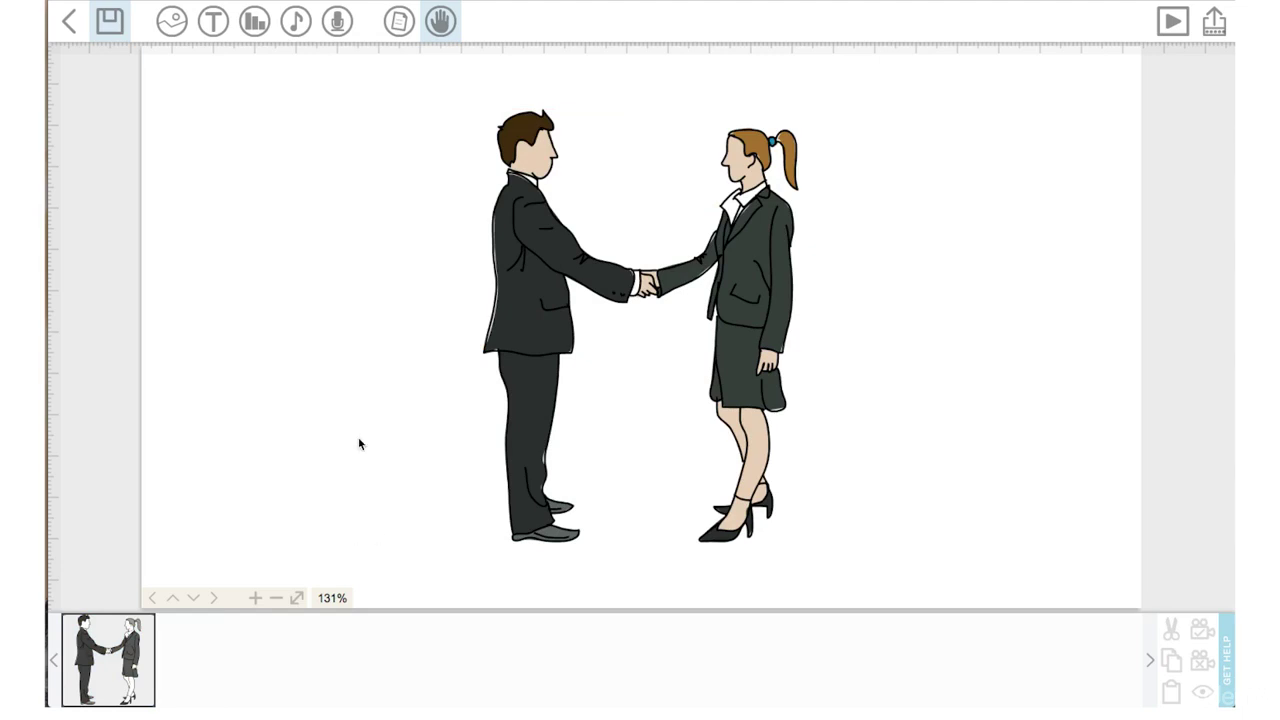
pyautogui.click(541, 430)
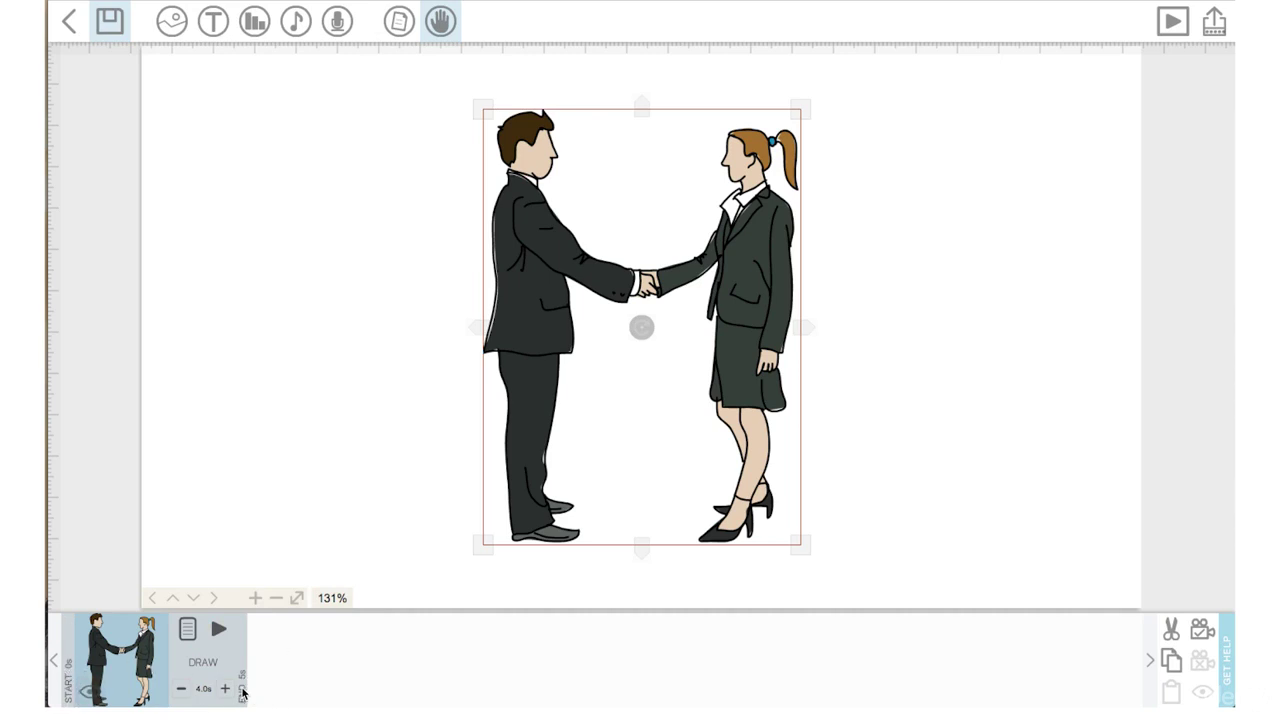
pyautogui.click(182, 689)
pyautogui.click(226, 690)
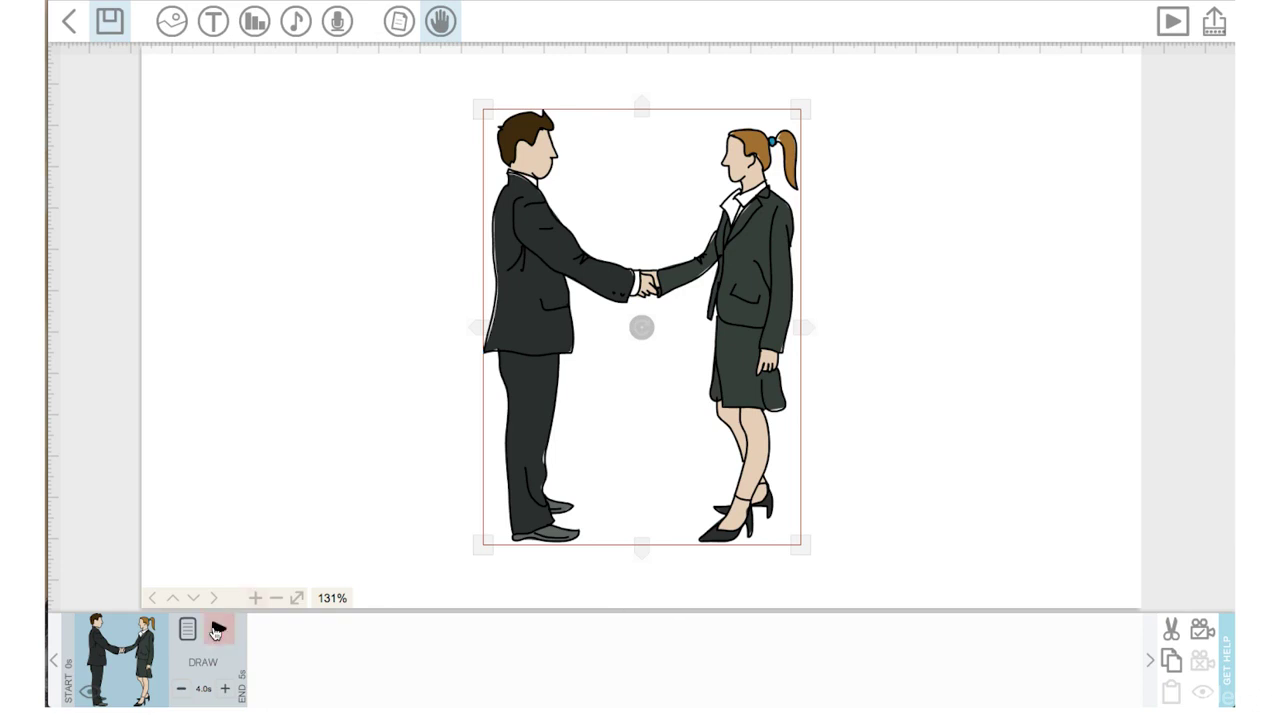
pyautogui.click(214, 631)
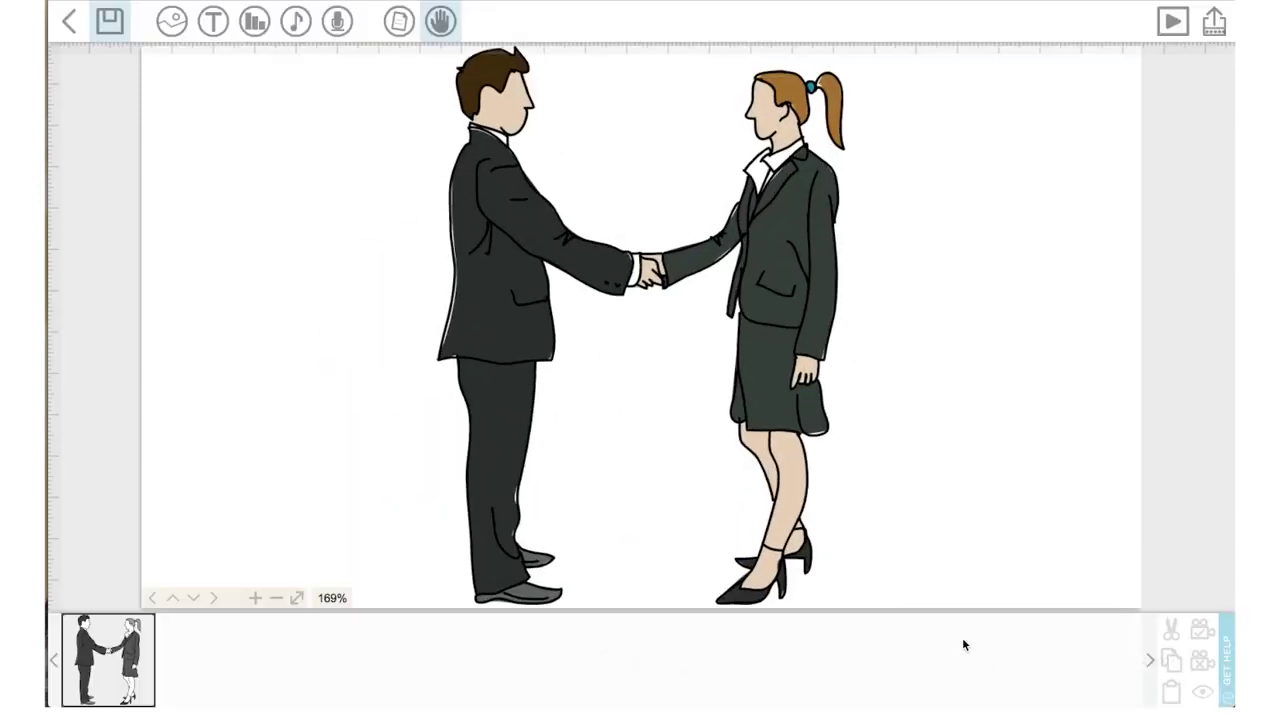
pyautogui.click(125, 677)
pyautogui.click(219, 629)
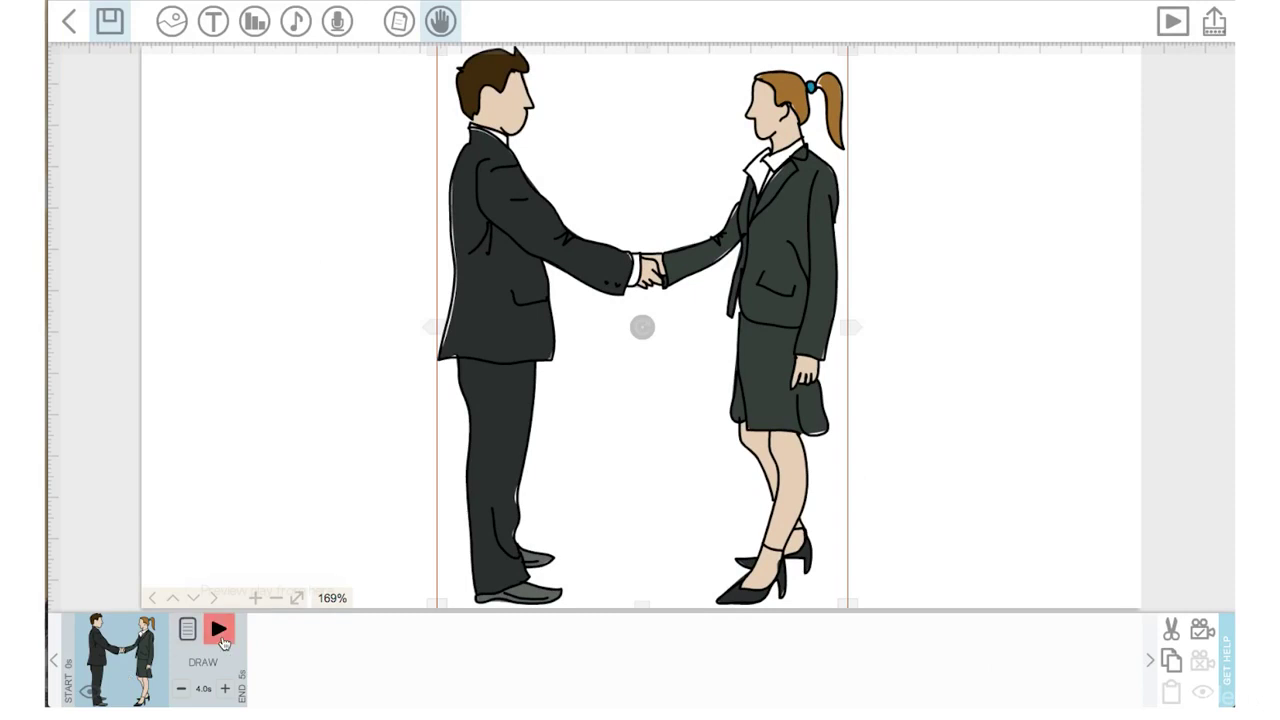
pyautogui.click(1092, 664)
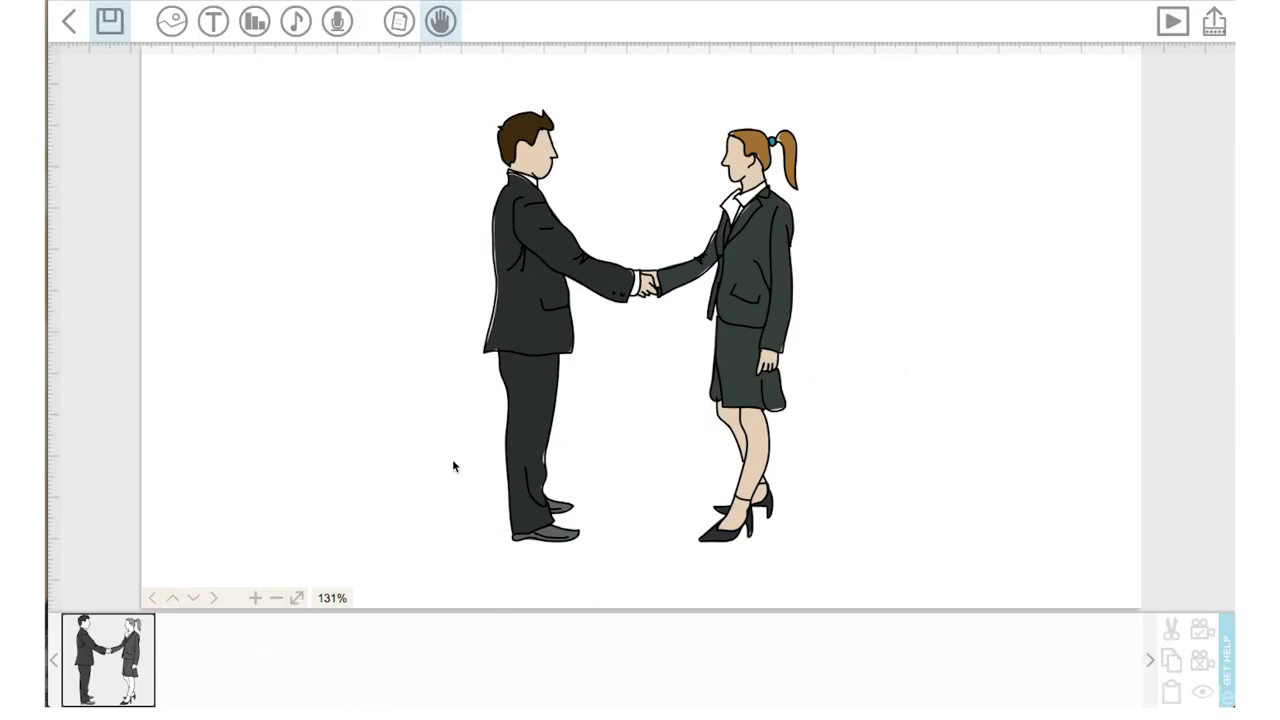
pyautogui.click(558, 485)
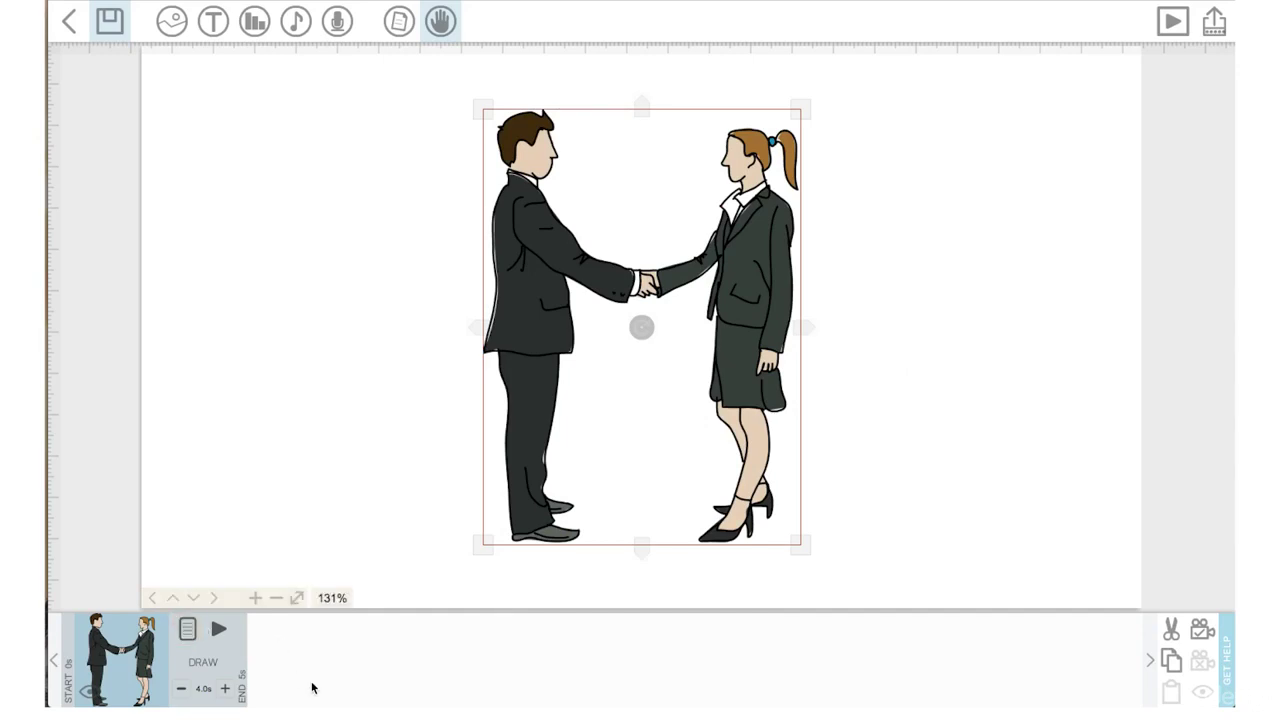
pyautogui.click(190, 625)
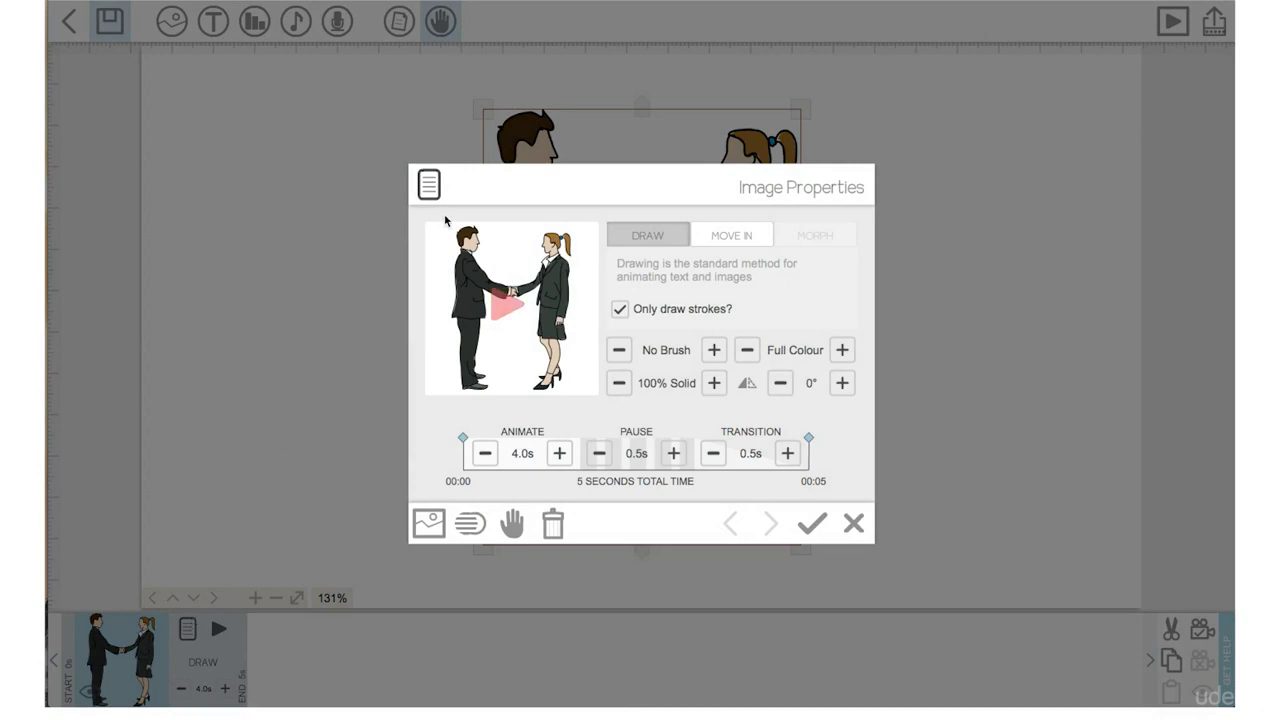
# - Untick Only draw strokes?, confirm, preview the full drawing, and reopen the handshake's Image Properties
pyautogui.click(620, 311)
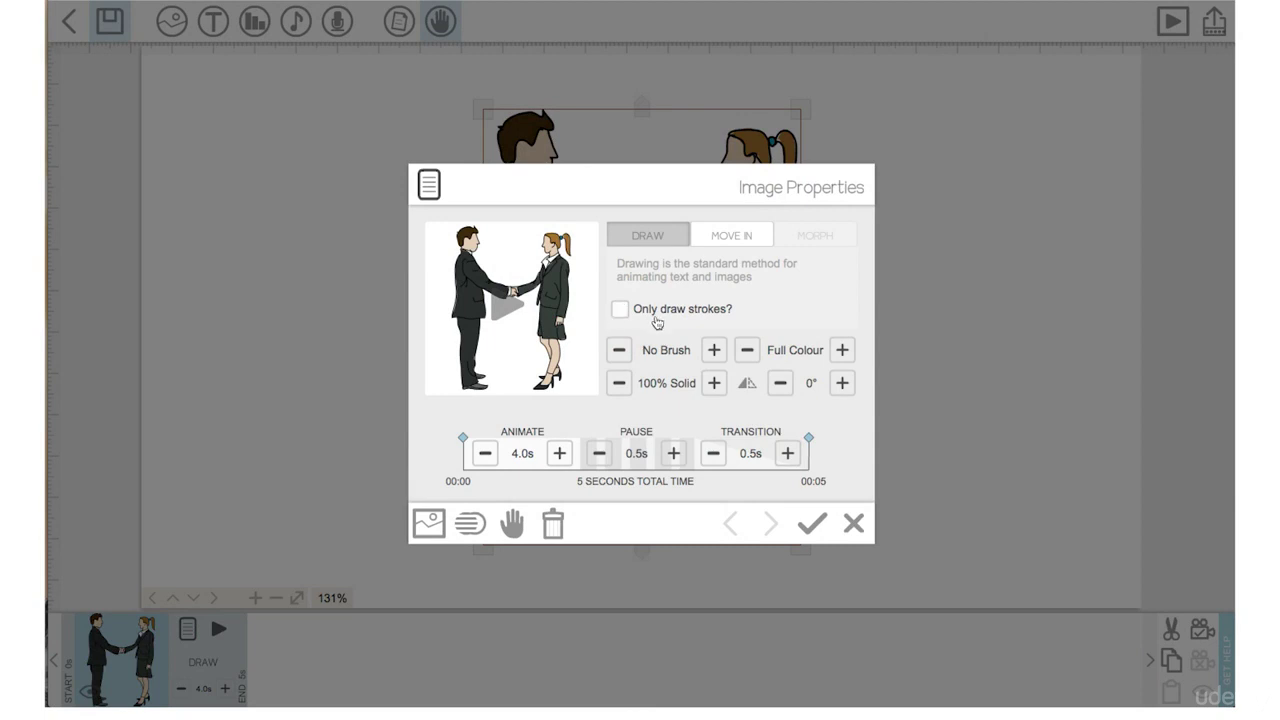
pyautogui.click(812, 526)
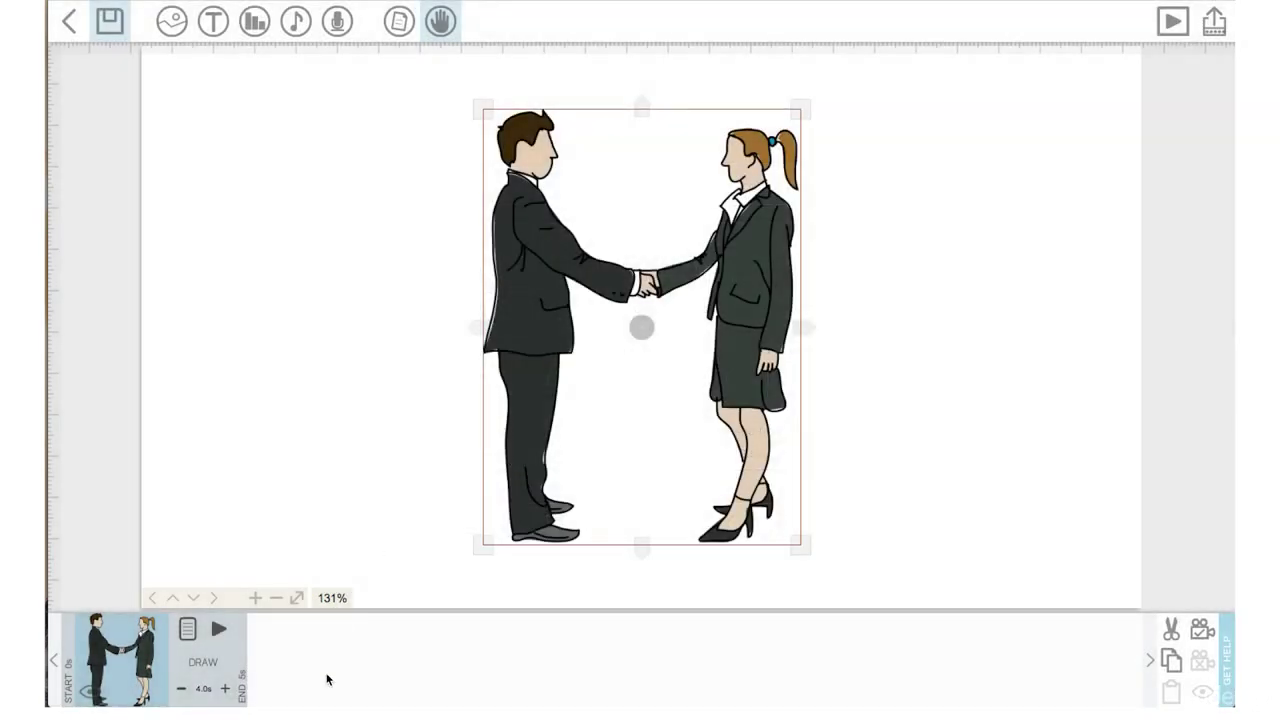
pyautogui.click(218, 628)
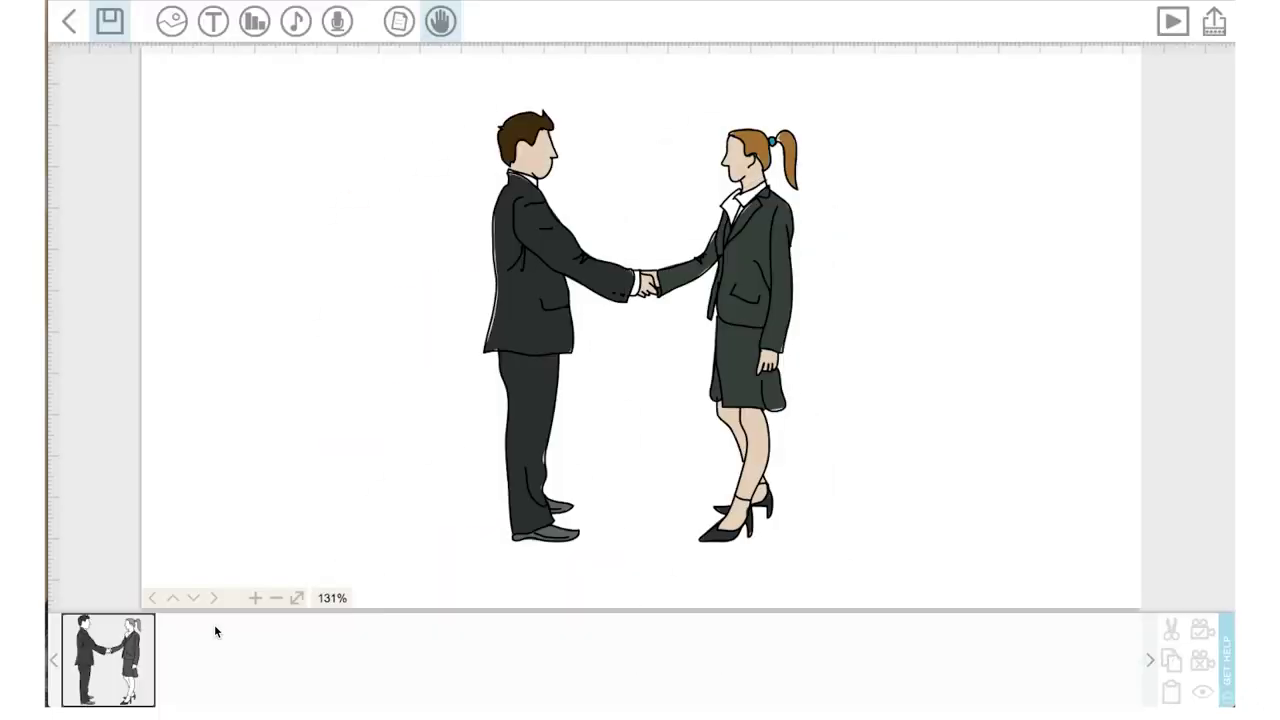
pyautogui.click(145, 628)
pyautogui.click(145, 630)
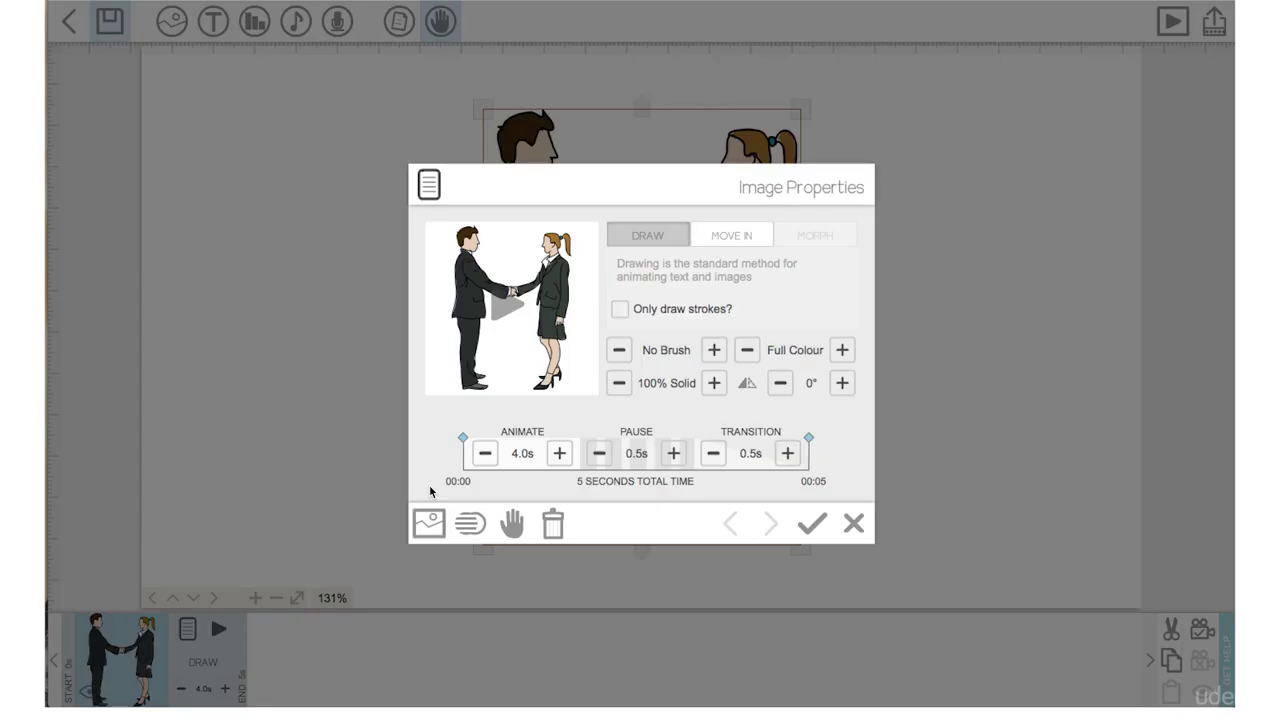
# - Turn Only draw strokes back on and preview the drawing with a brush stroke style
pyautogui.click(620, 309)
pyautogui.click(620, 309)
pyautogui.click(620, 309)
pyautogui.click(620, 309)
pyautogui.click(620, 309)
pyautogui.click(716, 349)
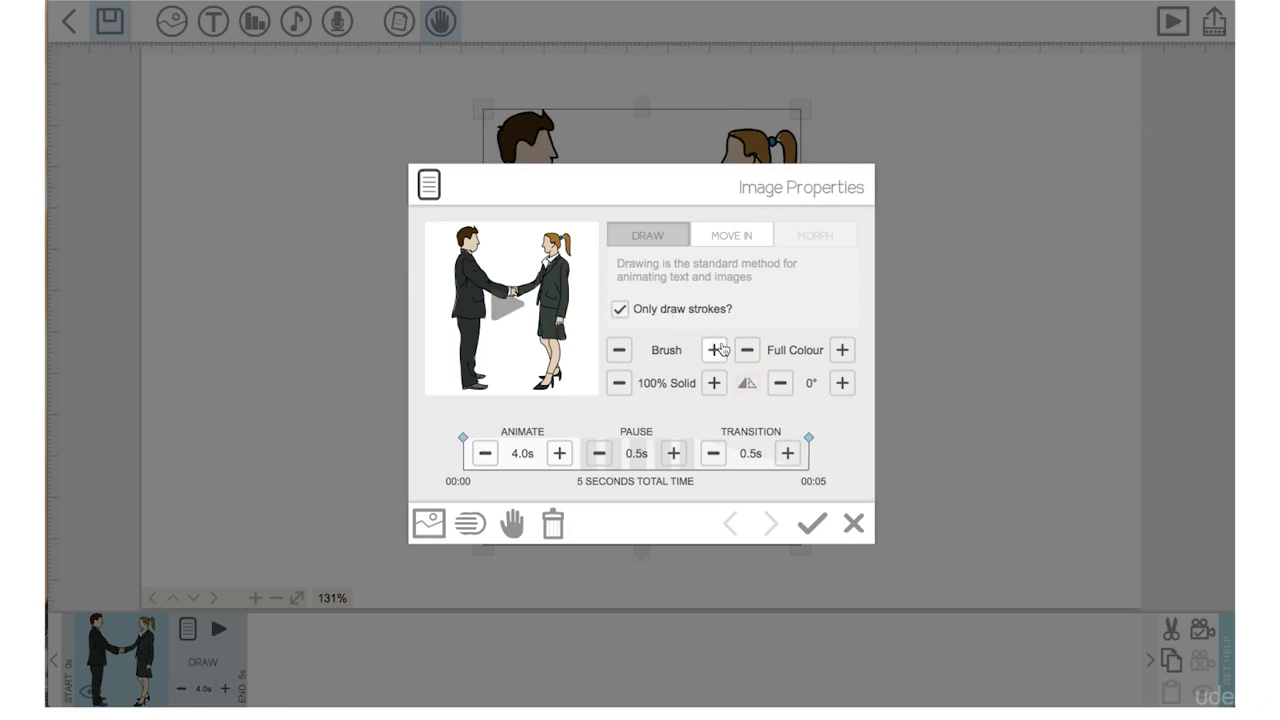
pyautogui.click(497, 314)
# - Try the Serrated and Stich (sew) stroke styles, previewing each one
pyautogui.click(714, 351)
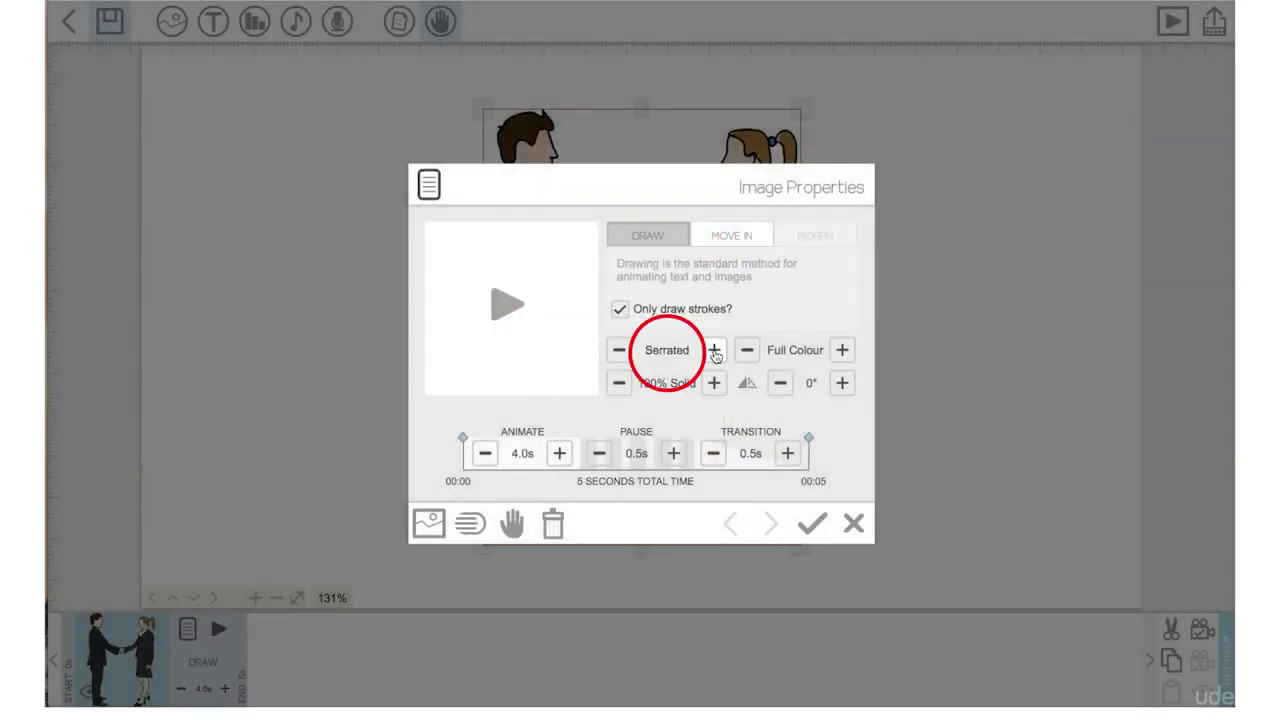
pyautogui.click(502, 310)
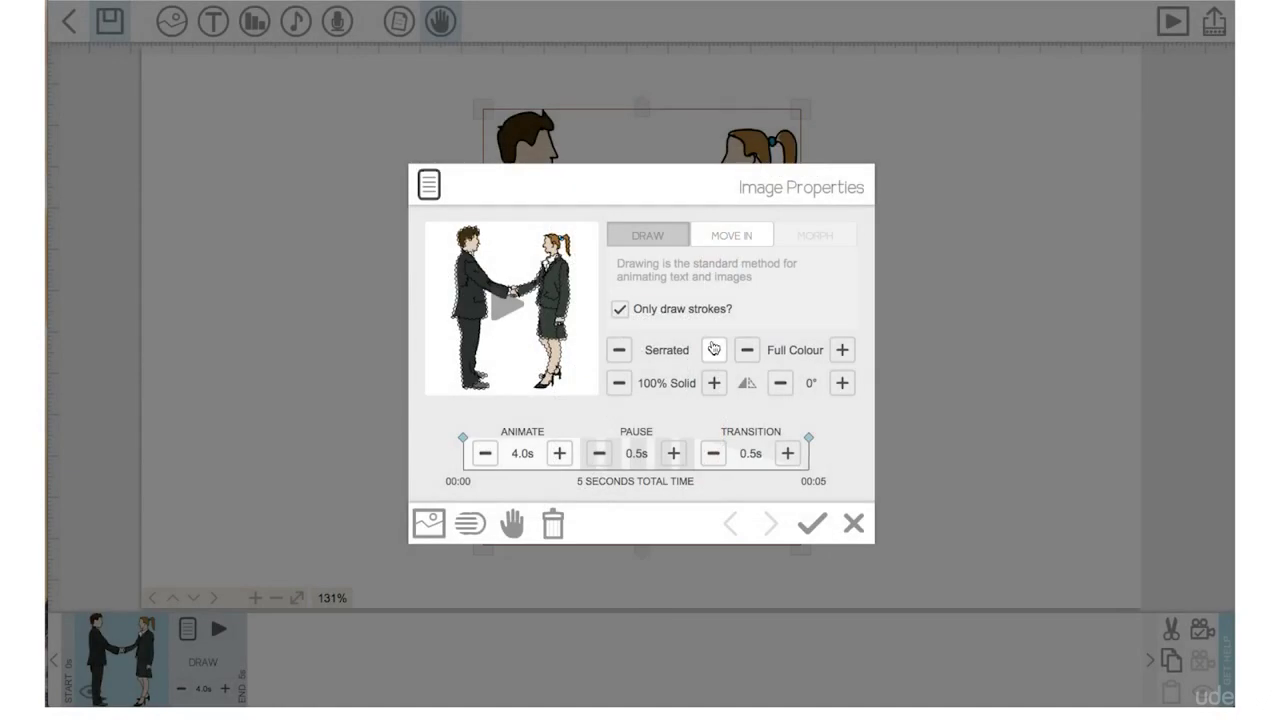
pyautogui.click(713, 349)
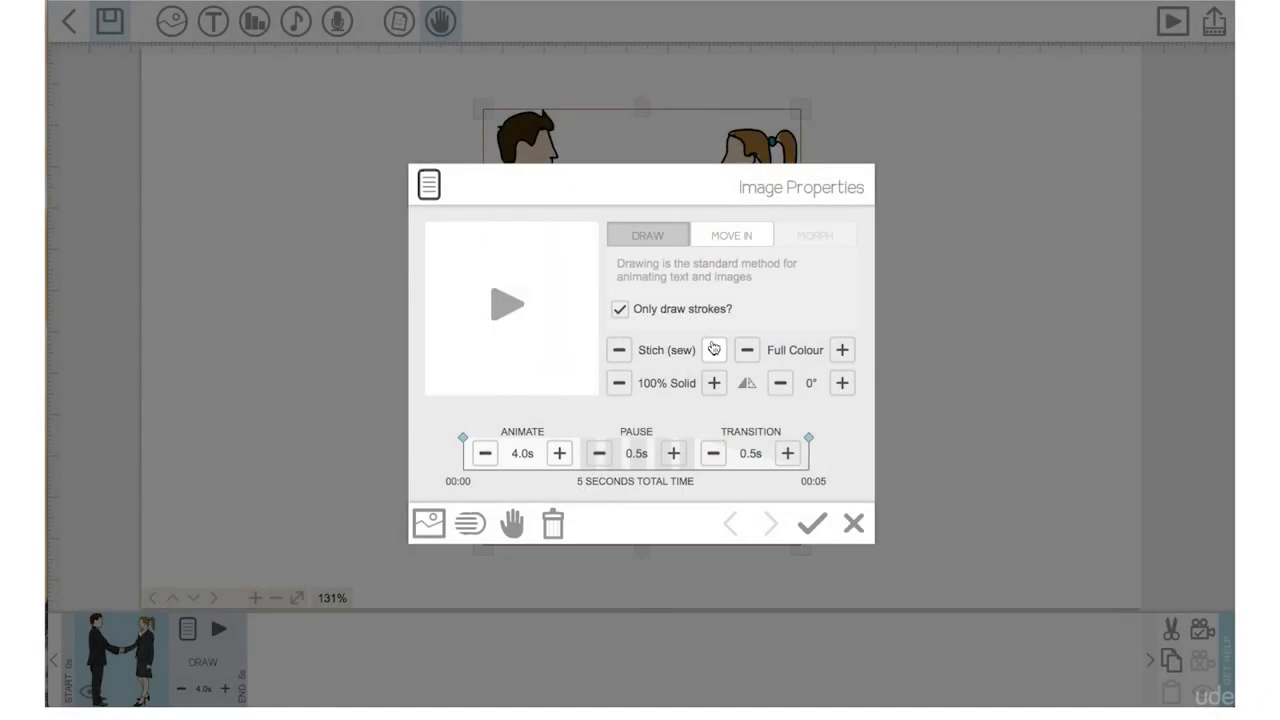
pyautogui.click(494, 311)
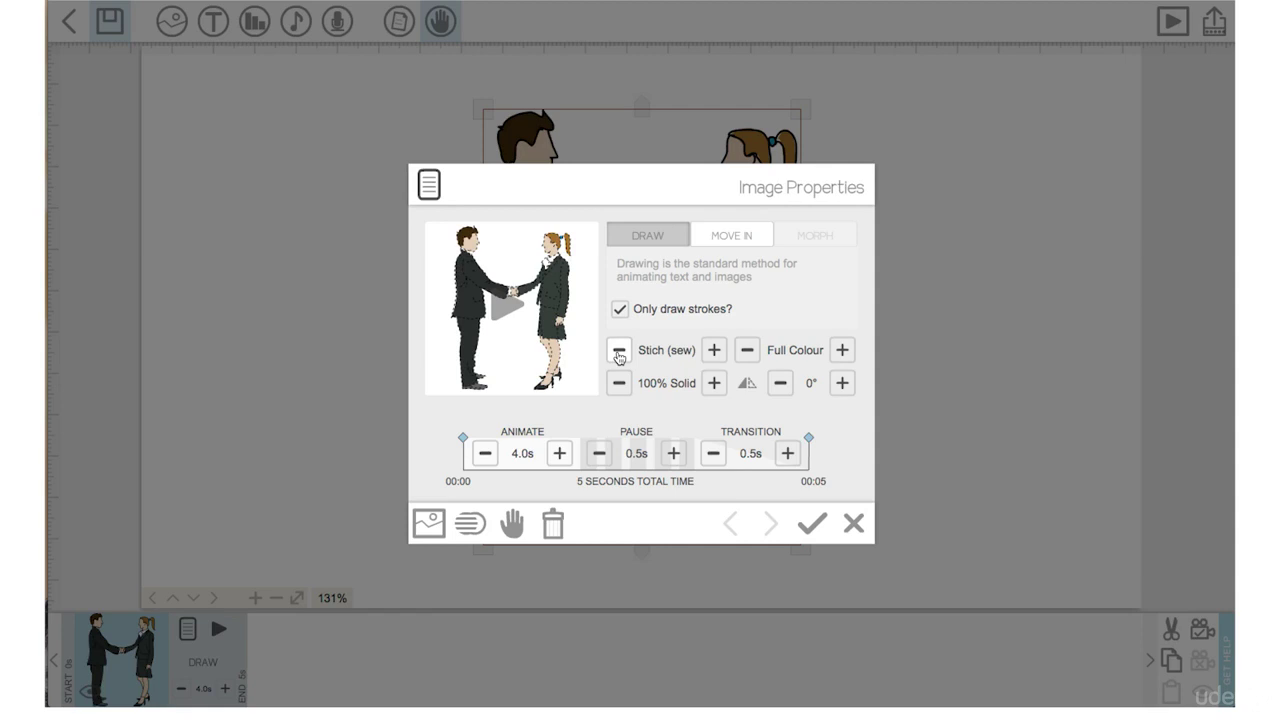
# - Set the stroke style to No Brush, preview it, and switch the colour to Silhouette
pyautogui.click(618, 345)
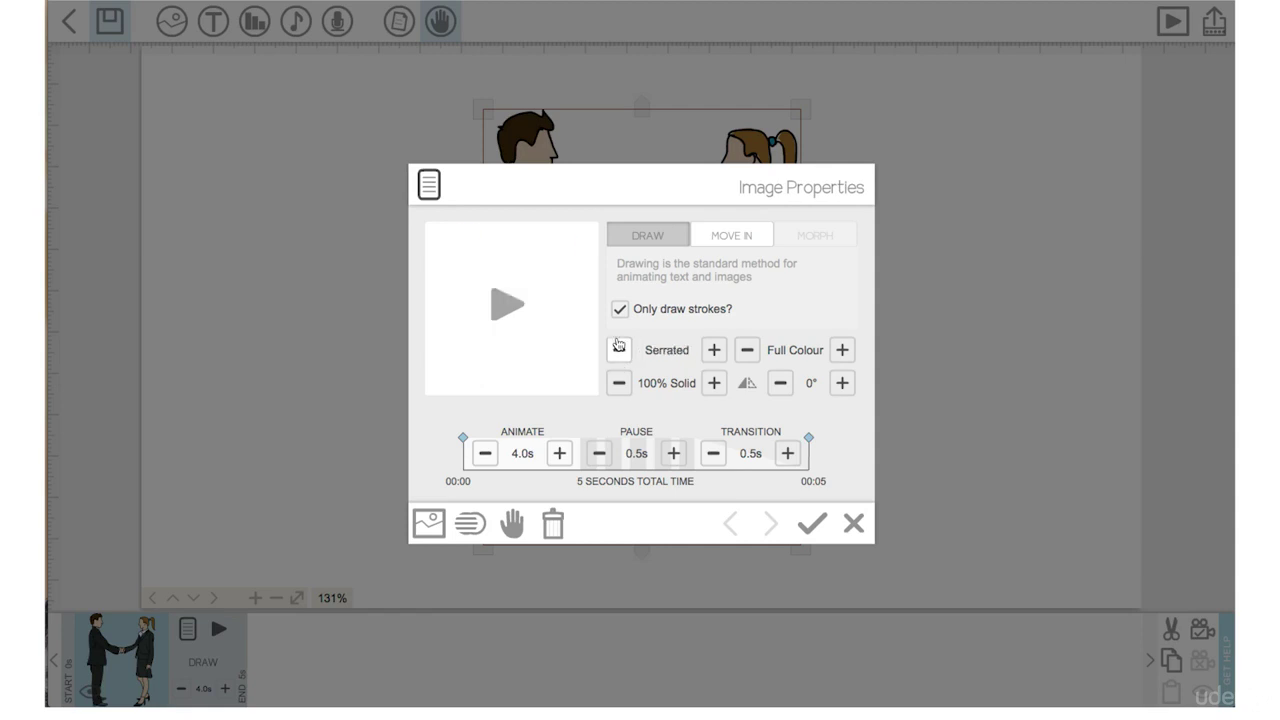
pyautogui.click(618, 345)
pyautogui.click(618, 345)
pyautogui.click(515, 306)
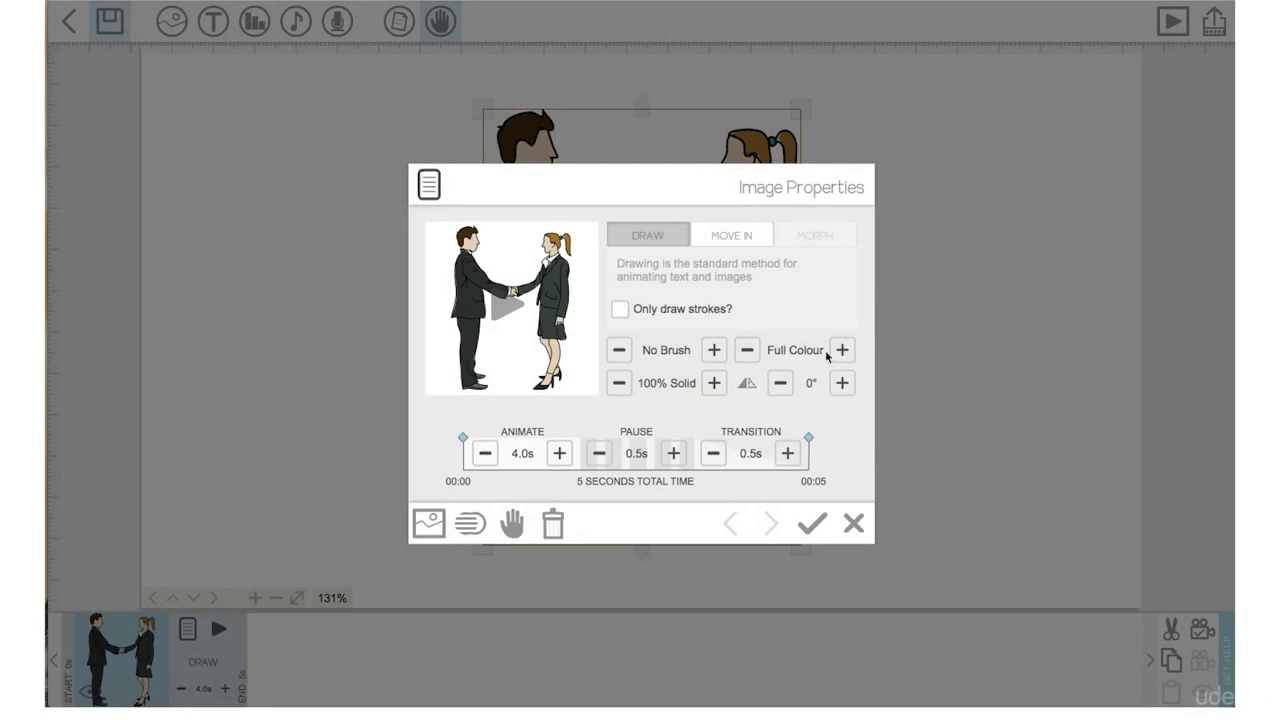
pyautogui.click(746, 351)
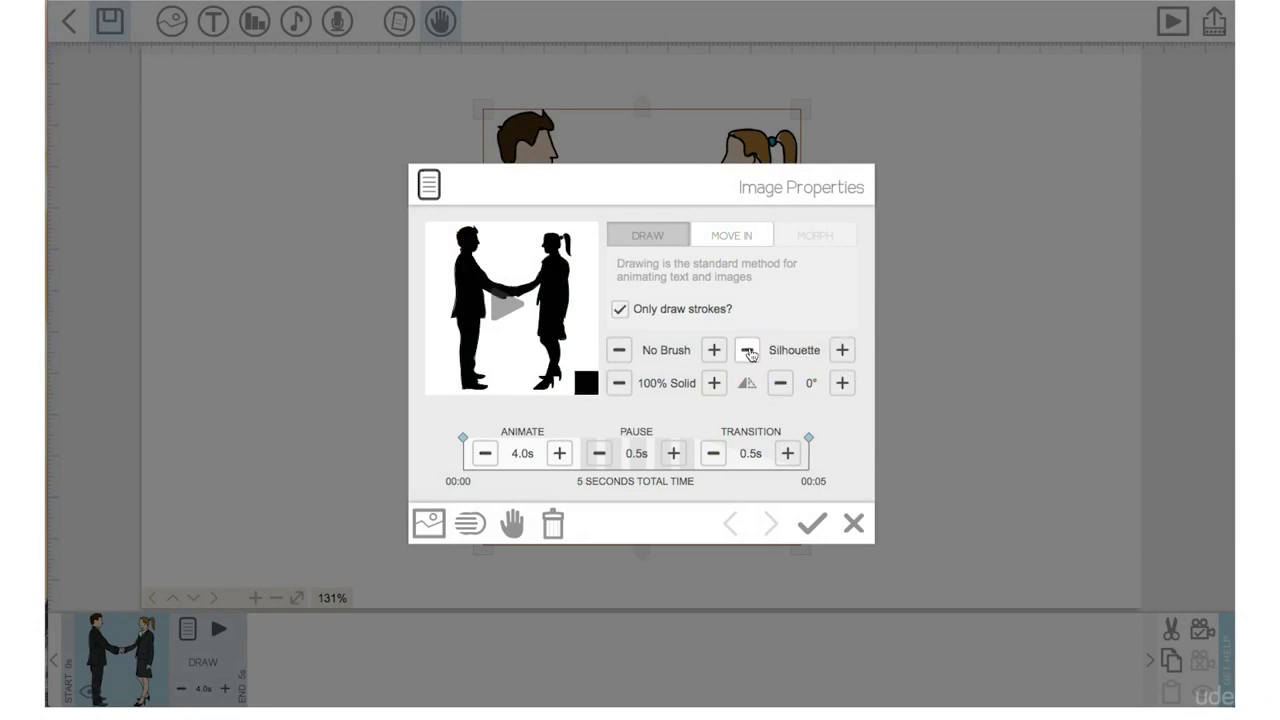
pyautogui.click(504, 309)
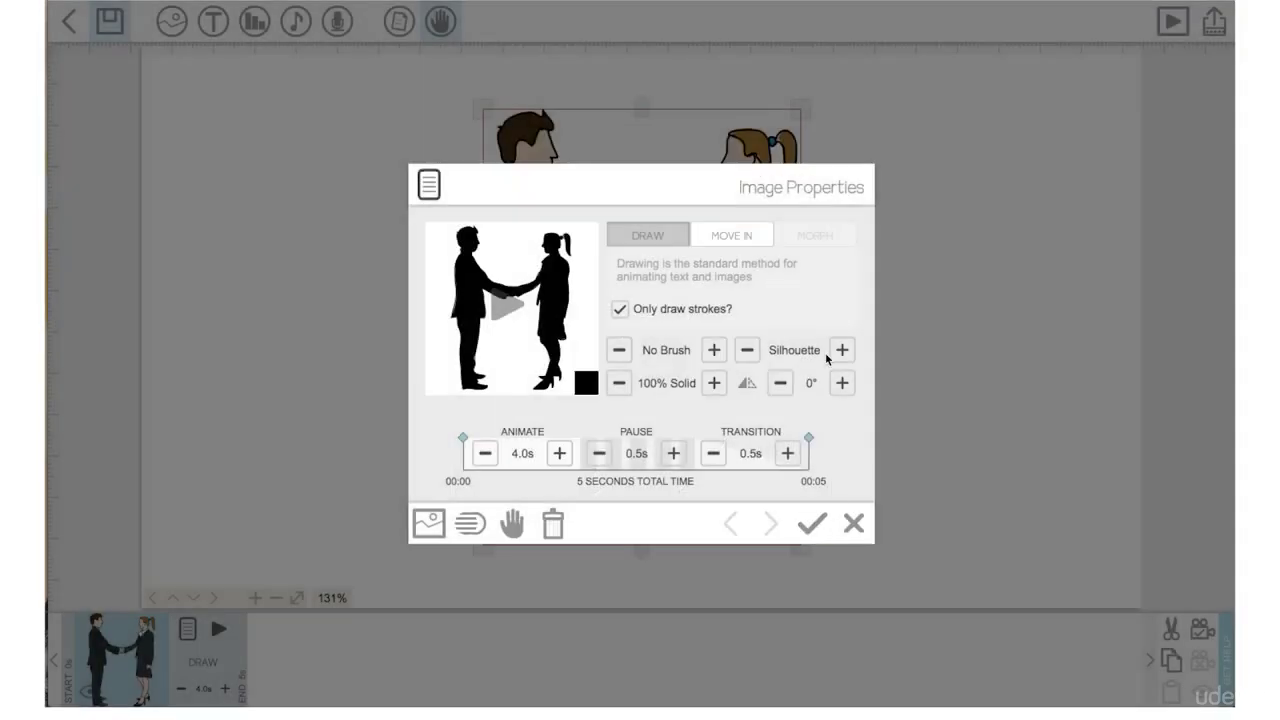
pyautogui.click(748, 351)
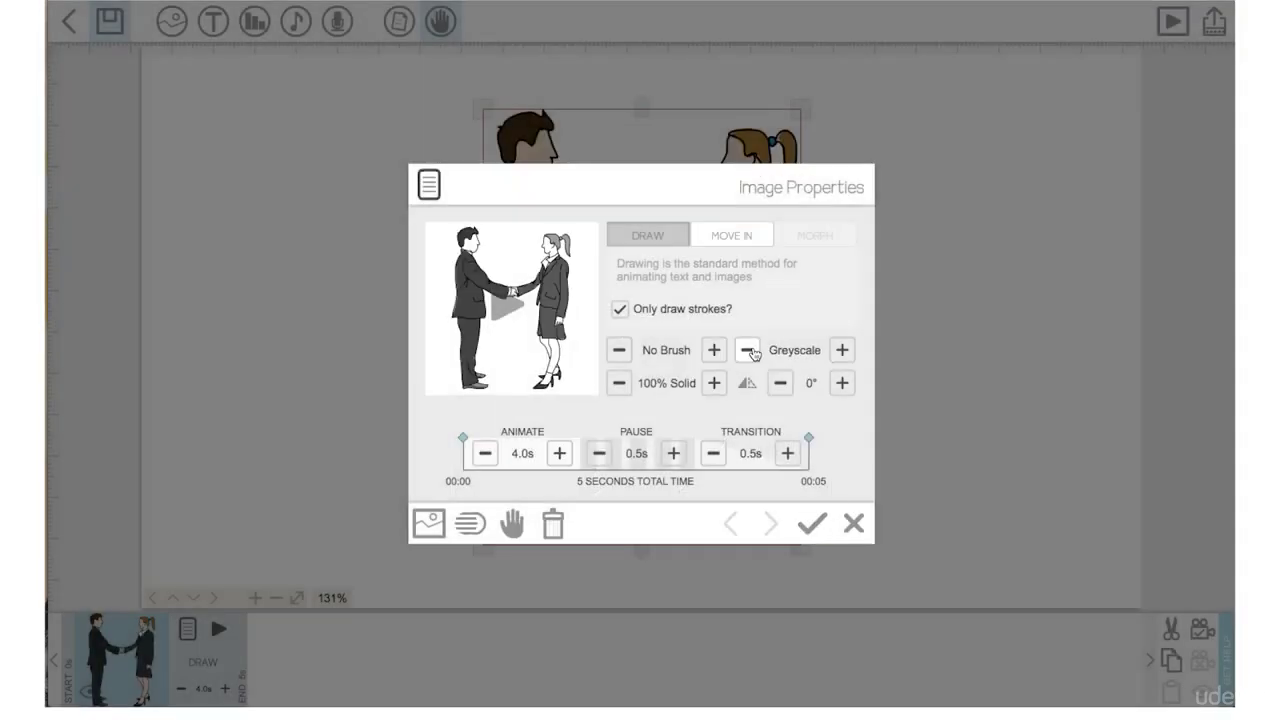
pyautogui.click(748, 351)
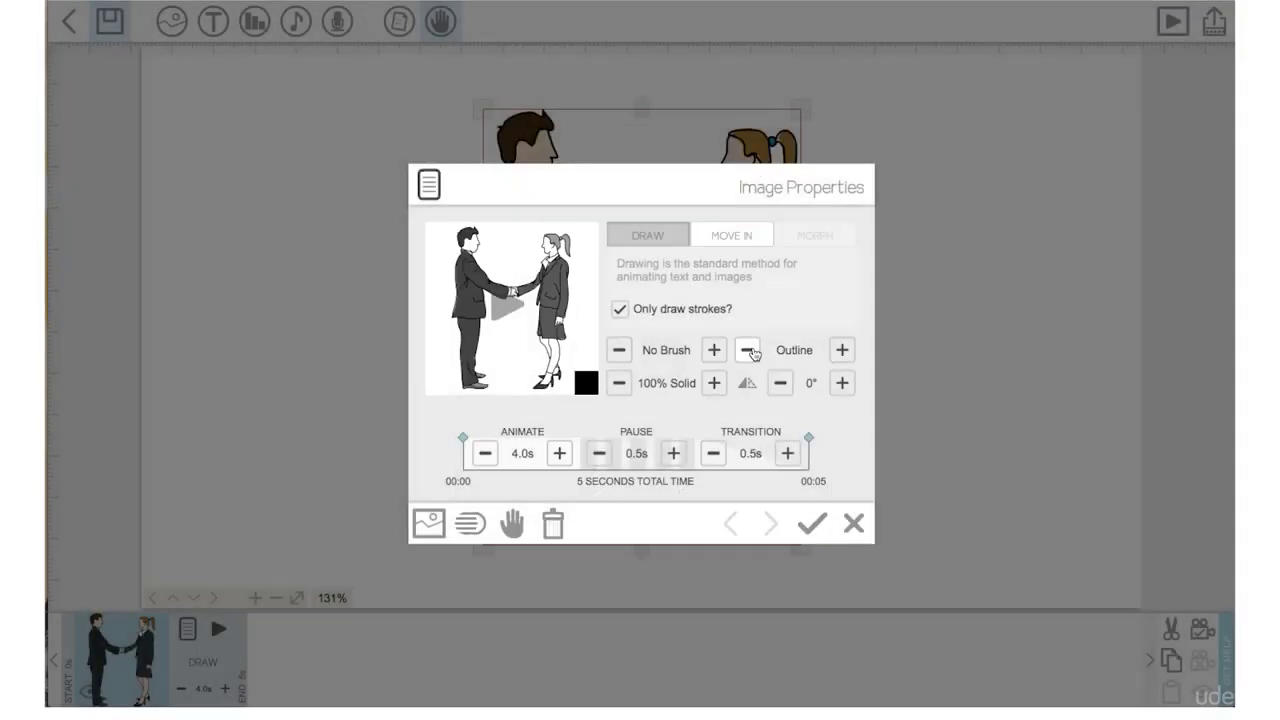
pyautogui.click(501, 312)
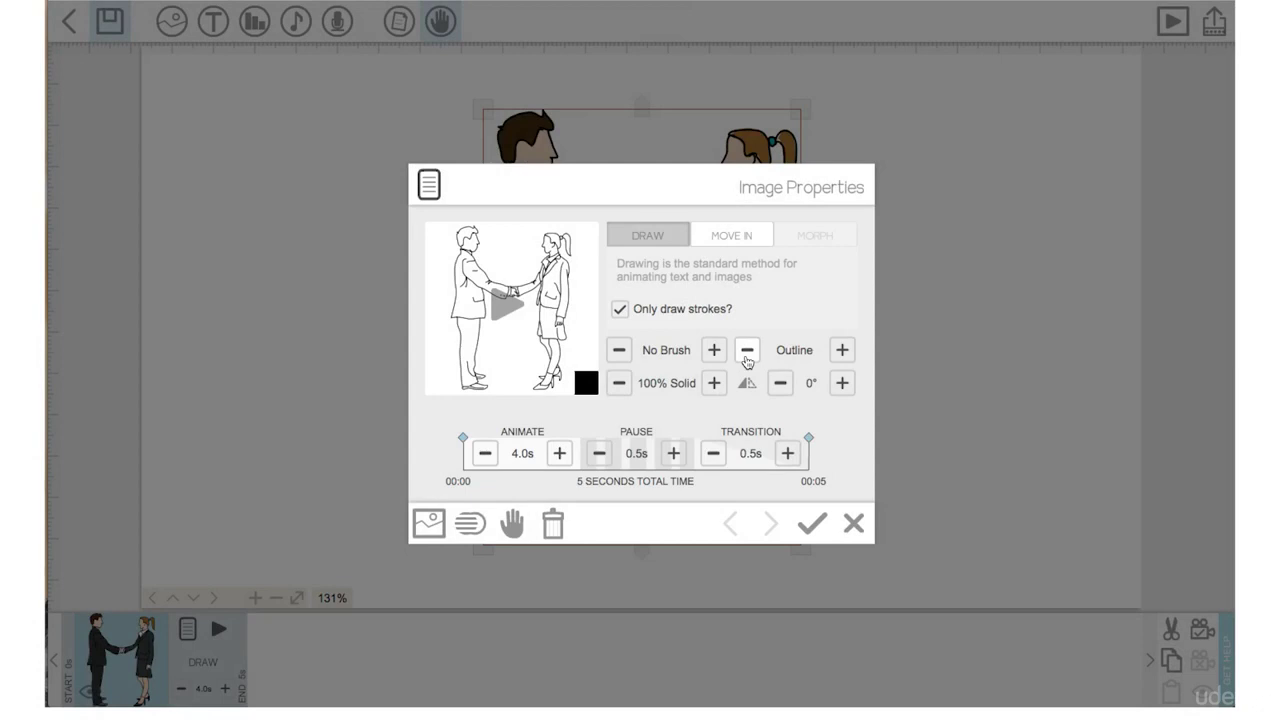
pyautogui.click(747, 350)
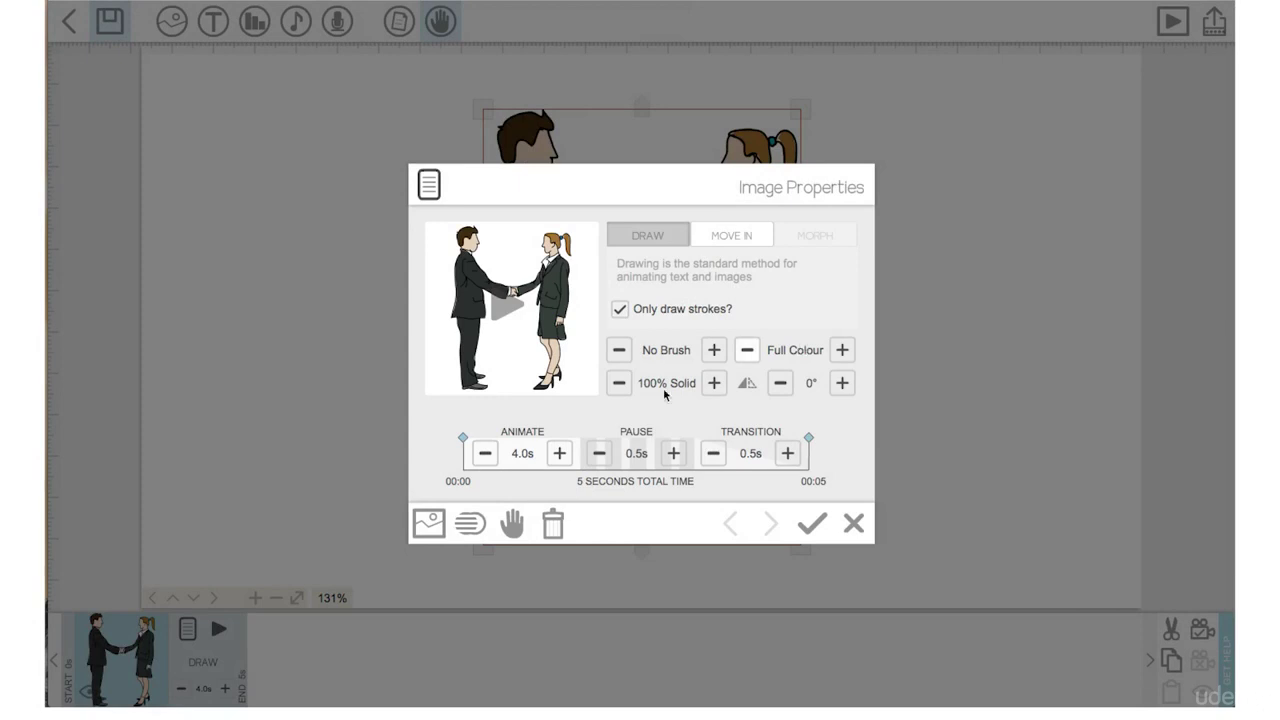
pyautogui.click(618, 384)
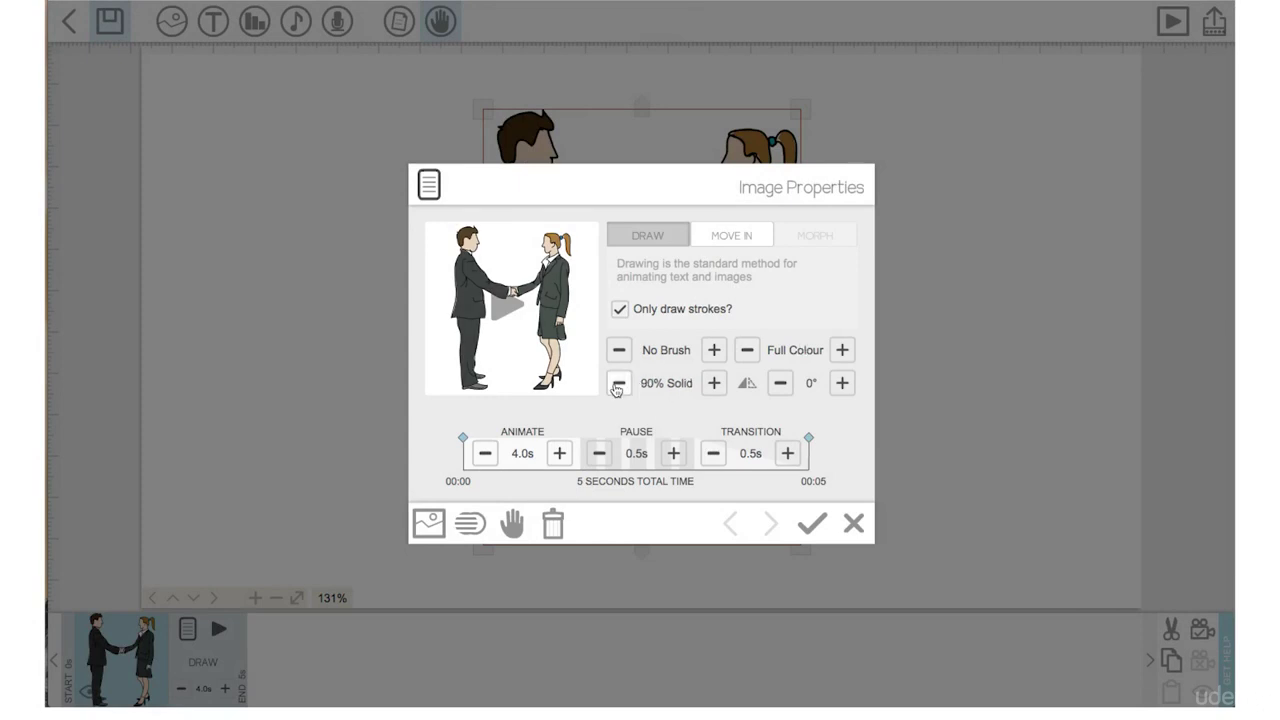
pyautogui.click(618, 384)
pyautogui.click(618, 384)
pyautogui.click(618, 384)
pyautogui.click(618, 384)
pyautogui.click(618, 384)
pyautogui.click(618, 384)
pyautogui.click(618, 384)
pyautogui.click(618, 384)
pyautogui.click(618, 384)
pyautogui.click(618, 384)
pyautogui.click(618, 384)
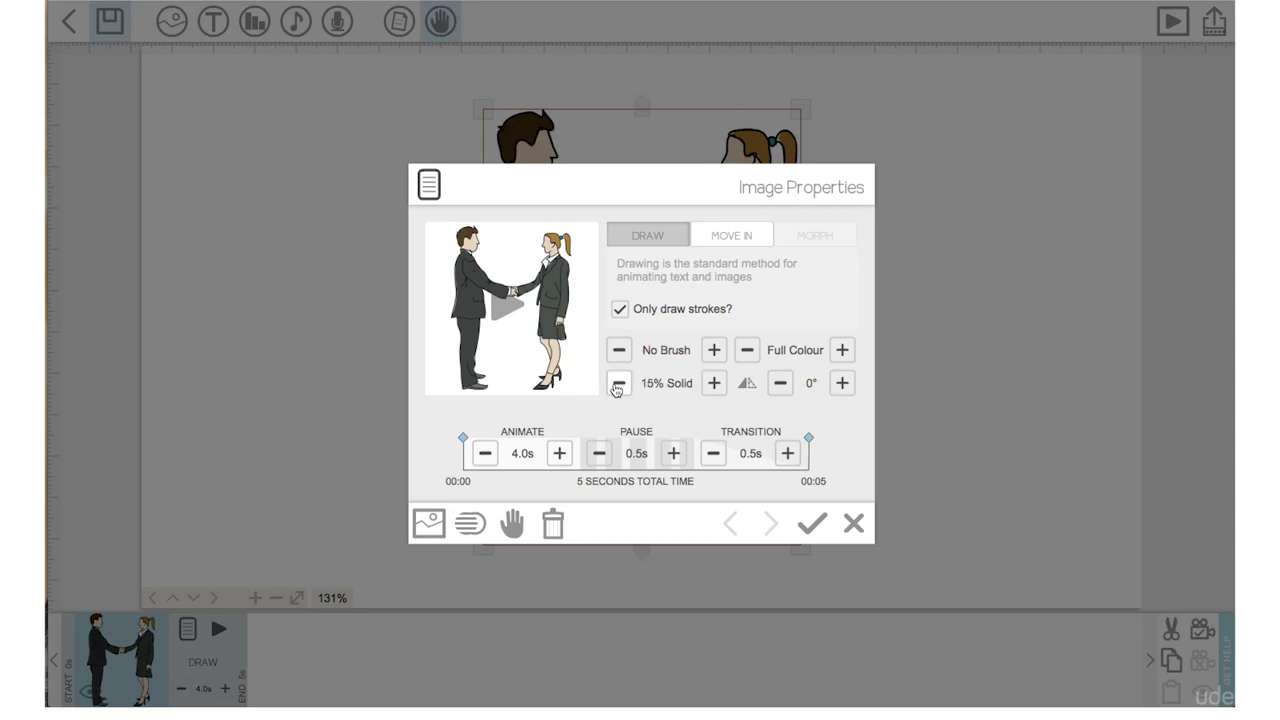
pyautogui.click(700, 383)
pyautogui.click(703, 412)
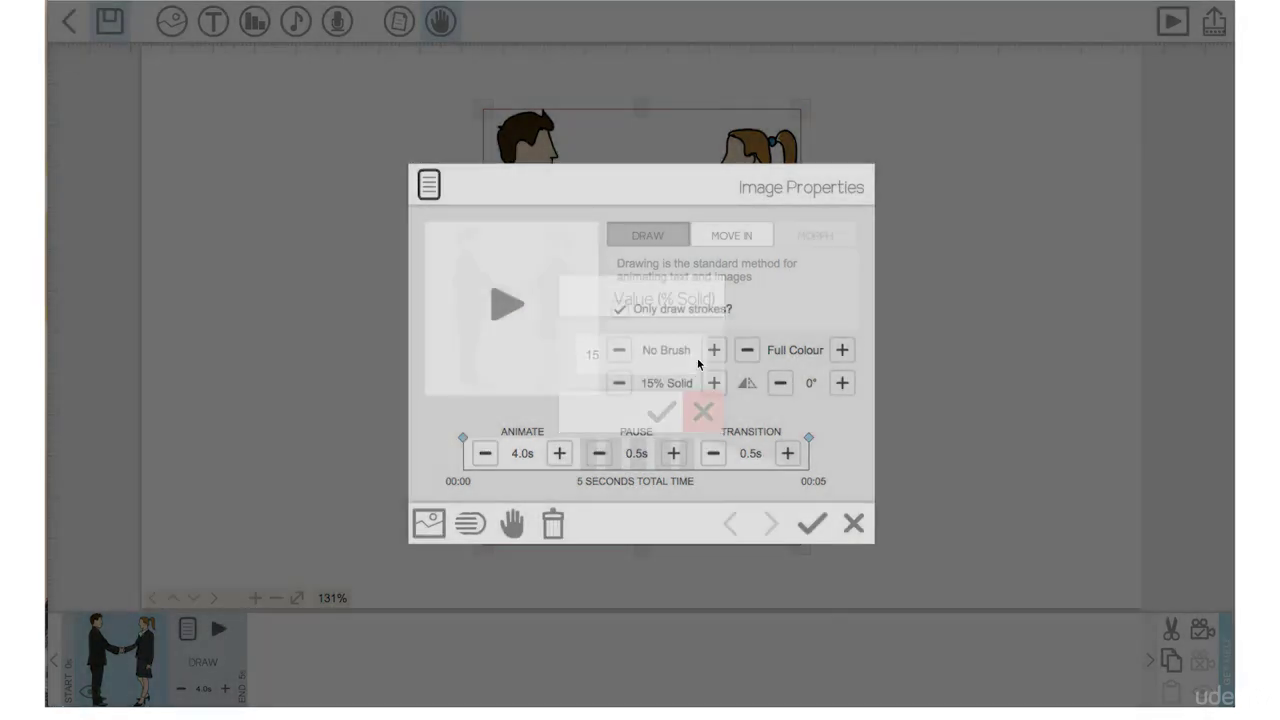
pyautogui.click(503, 310)
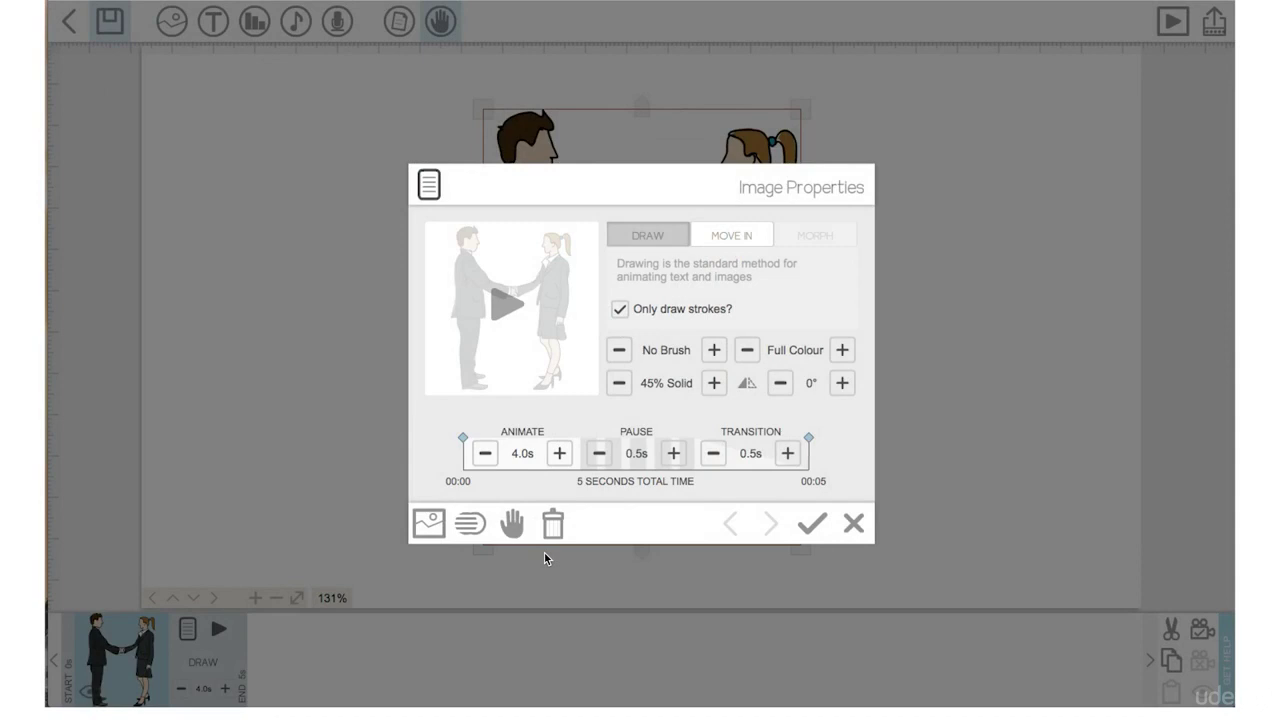
pyautogui.click(712, 387)
pyautogui.click(713, 384)
pyautogui.click(713, 384)
pyautogui.click(713, 384)
pyautogui.click(713, 384)
pyautogui.click(713, 384)
pyautogui.click(713, 384)
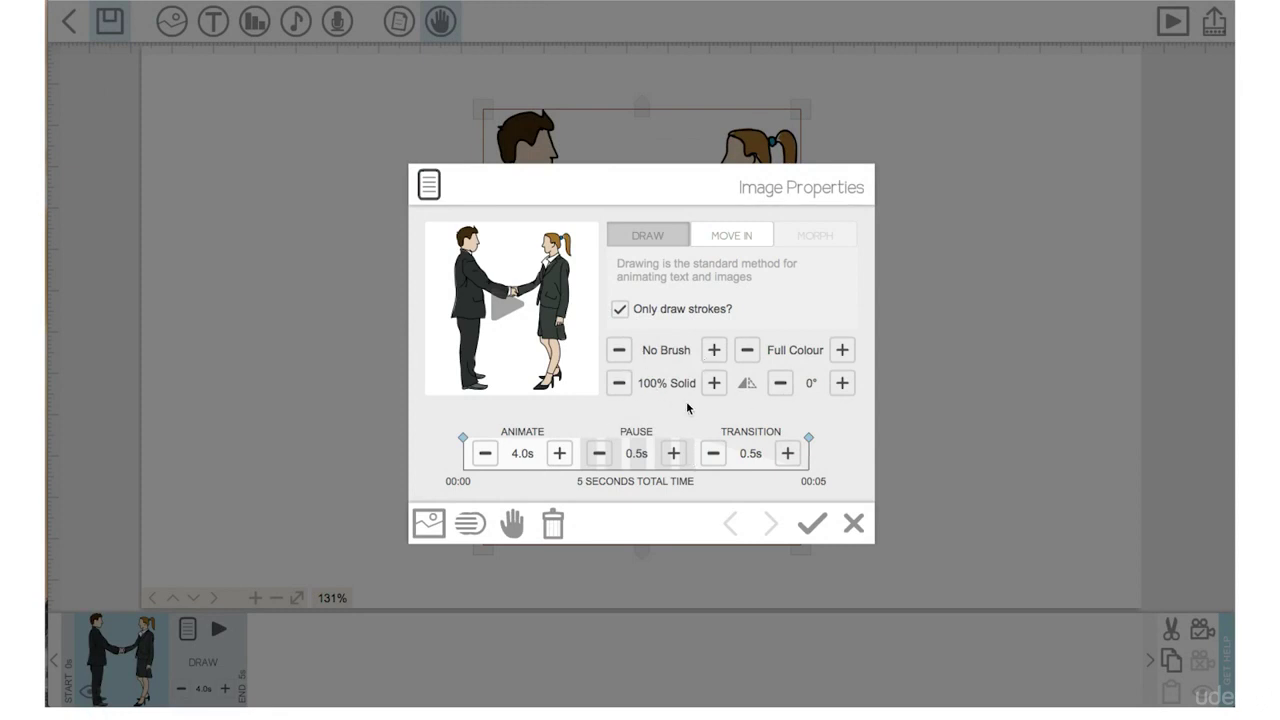
pyautogui.click(838, 386)
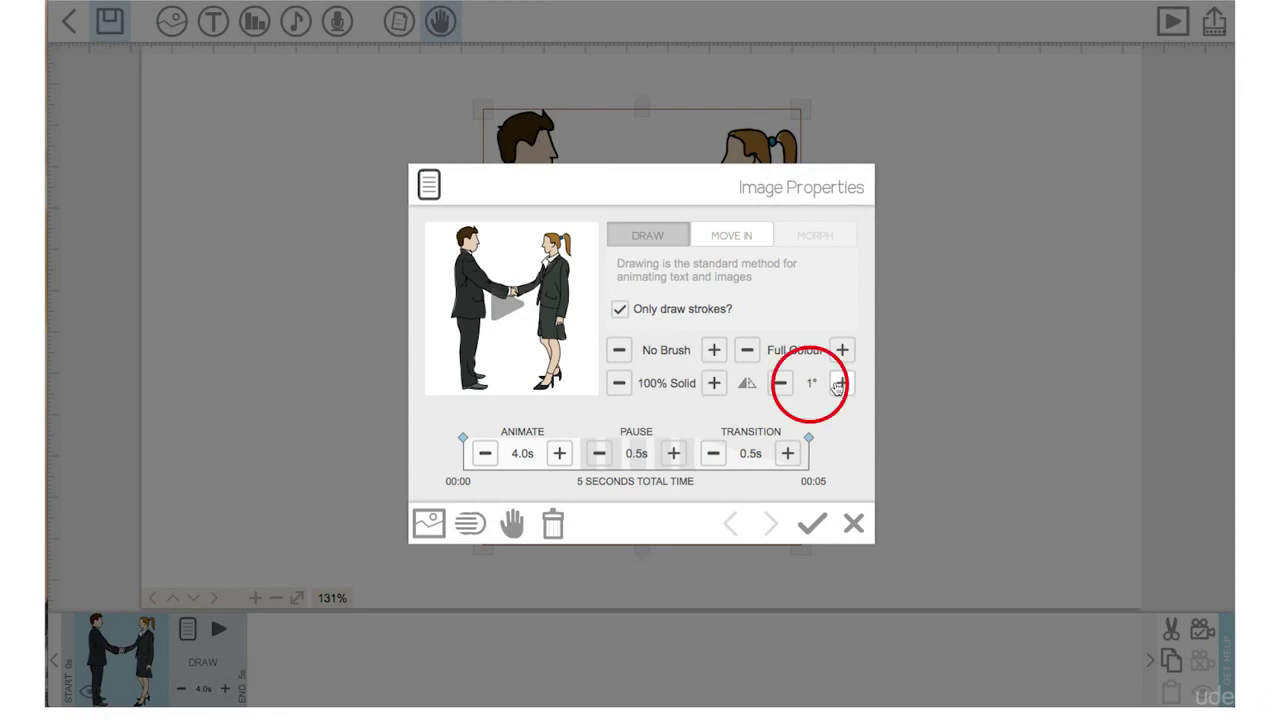
pyautogui.click(838, 386)
pyautogui.click(838, 386)
pyautogui.click(838, 386)
pyautogui.click(838, 386)
pyautogui.click(838, 386)
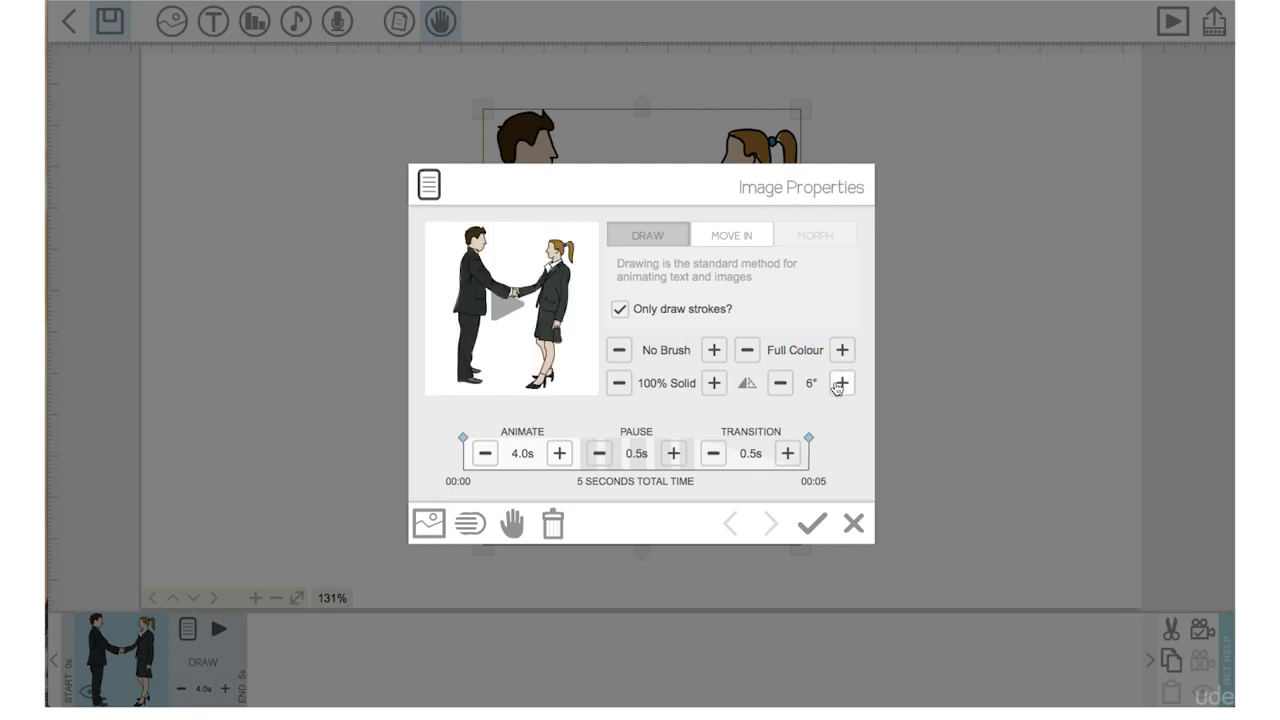
pyautogui.click(838, 386)
pyautogui.click(838, 386)
pyautogui.click(838, 386)
pyautogui.click(838, 386)
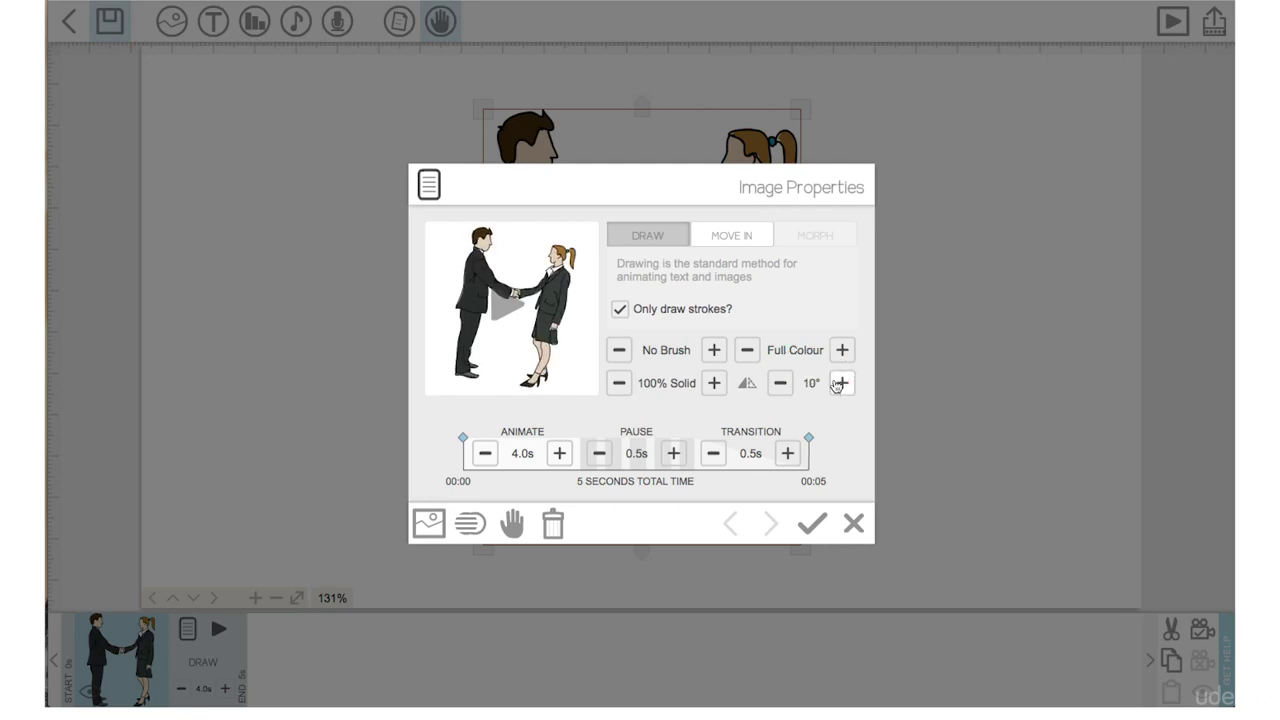
pyautogui.click(838, 386)
pyautogui.click(838, 386)
pyautogui.click(838, 386)
pyautogui.click(838, 386)
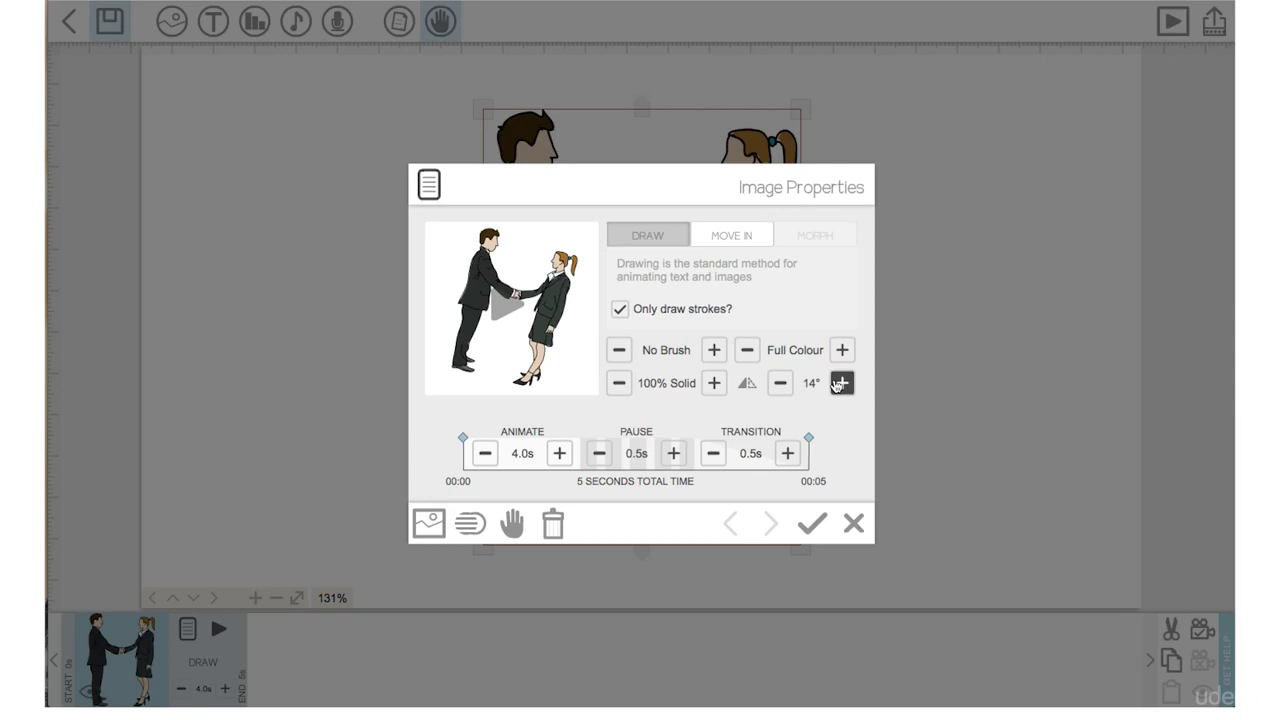
pyautogui.click(838, 386)
pyautogui.click(838, 386)
pyautogui.click(838, 386)
pyautogui.click(838, 386)
pyautogui.click(838, 386)
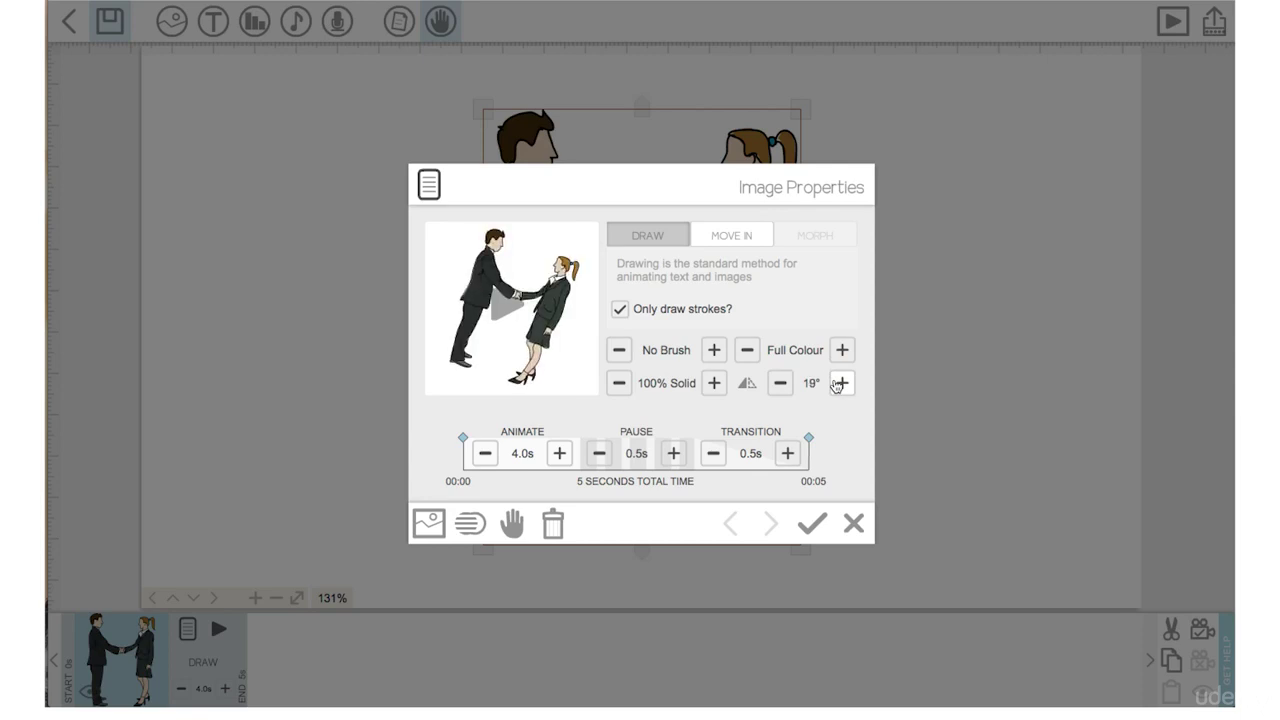
pyautogui.click(490, 312)
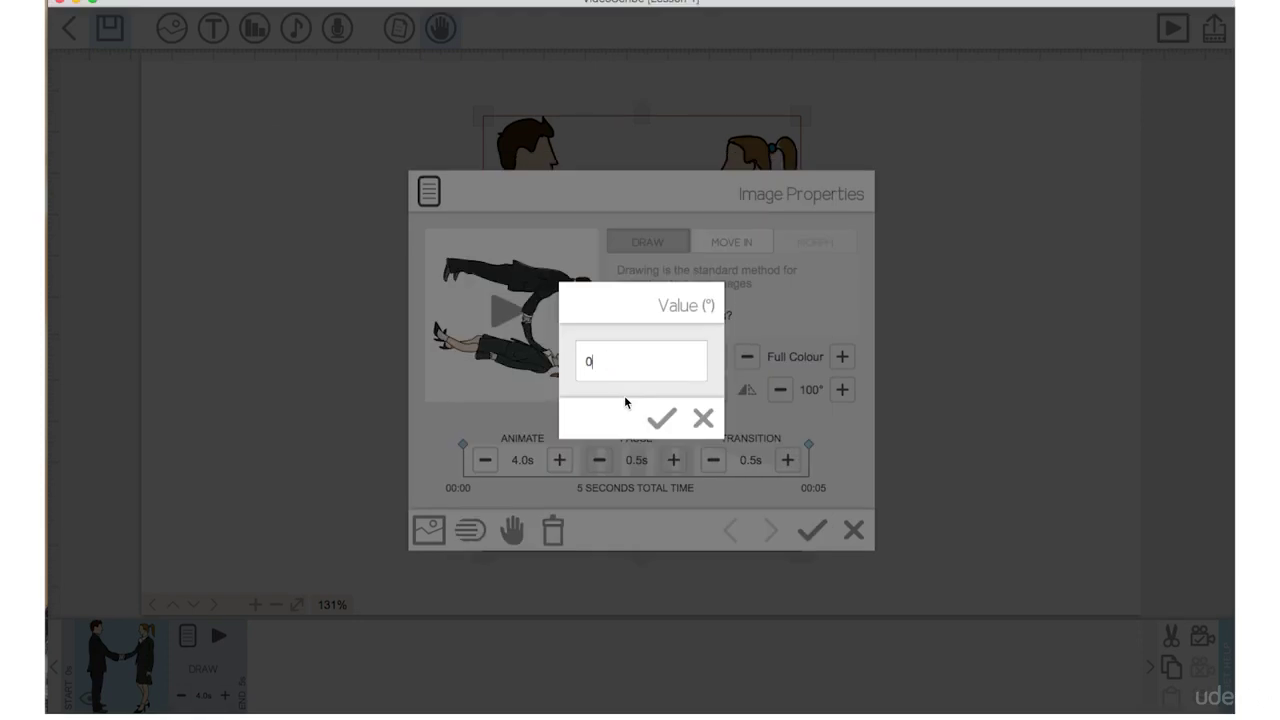
pyautogui.click(661, 418)
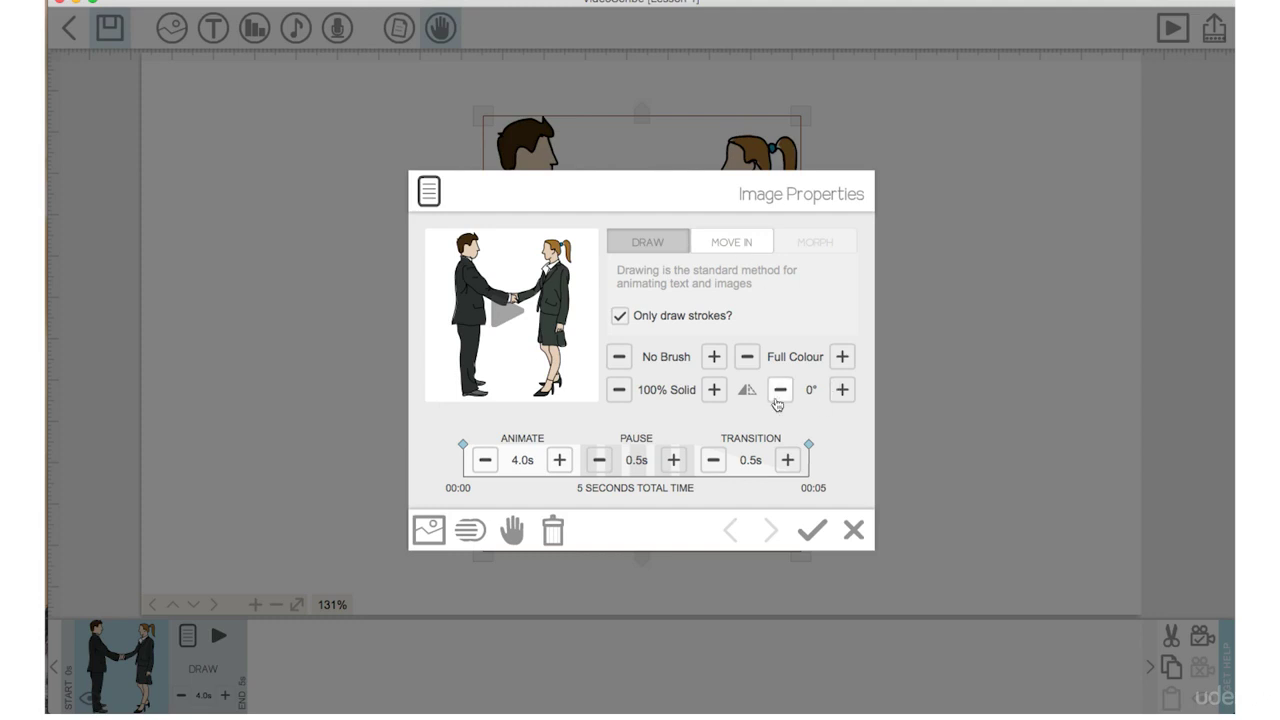
pyautogui.click(810, 388)
pyautogui.click(747, 390)
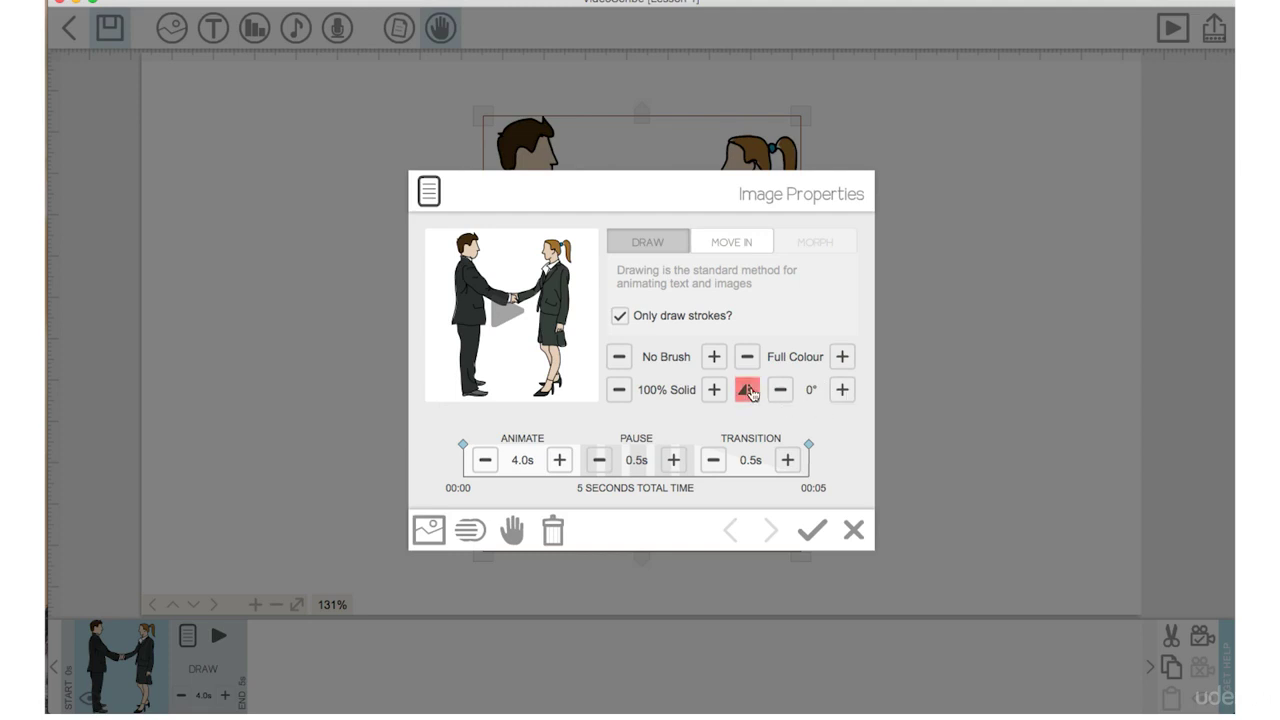
pyautogui.click(748, 390)
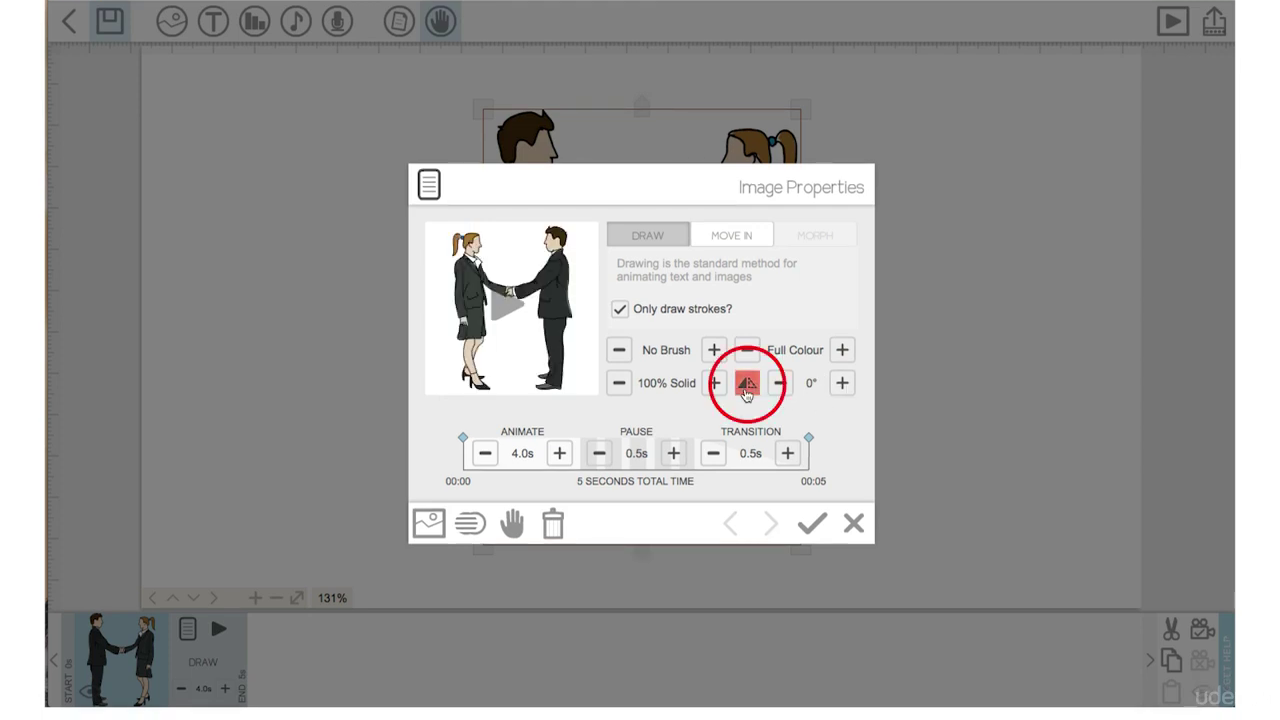
pyautogui.click(747, 390)
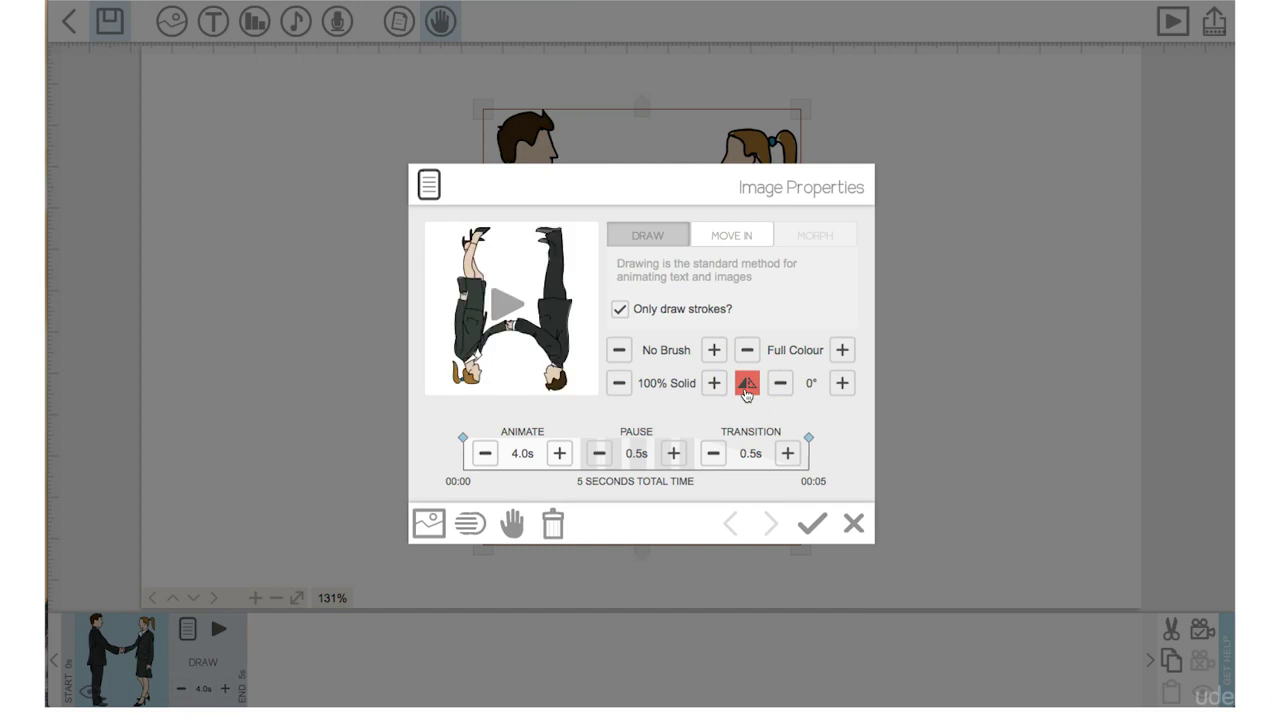
pyautogui.click(747, 390)
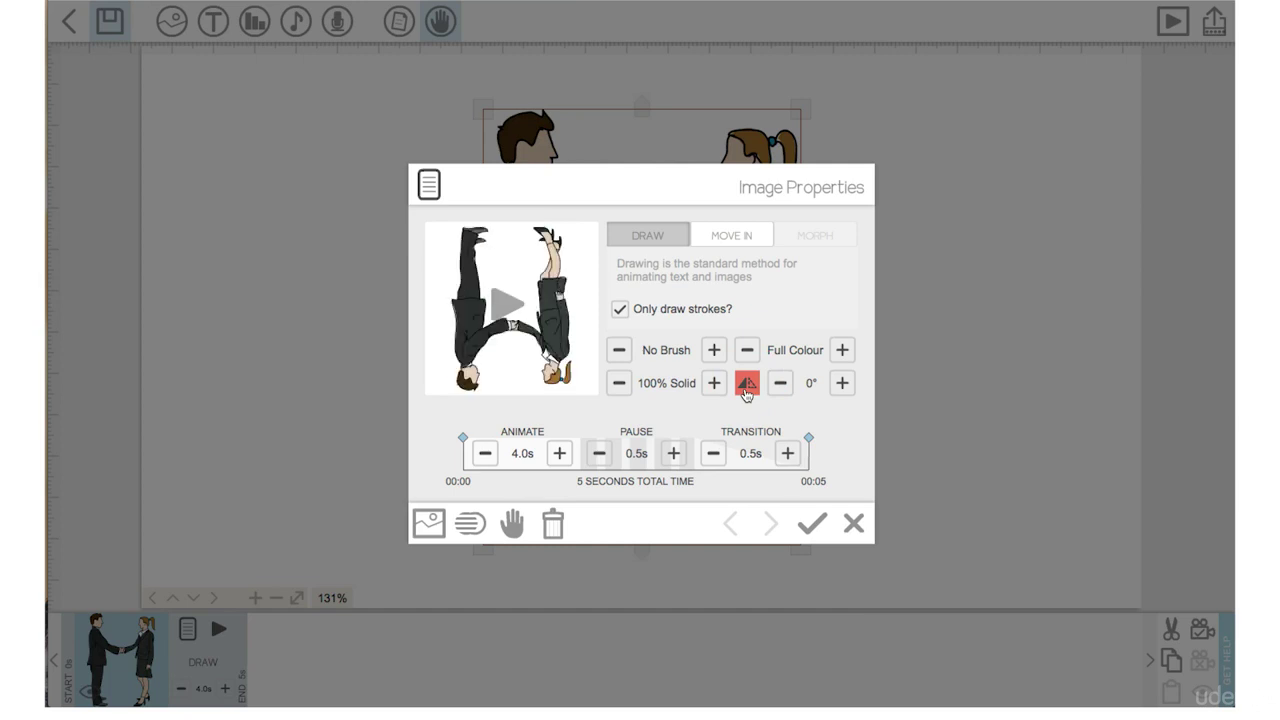
pyautogui.click(747, 390)
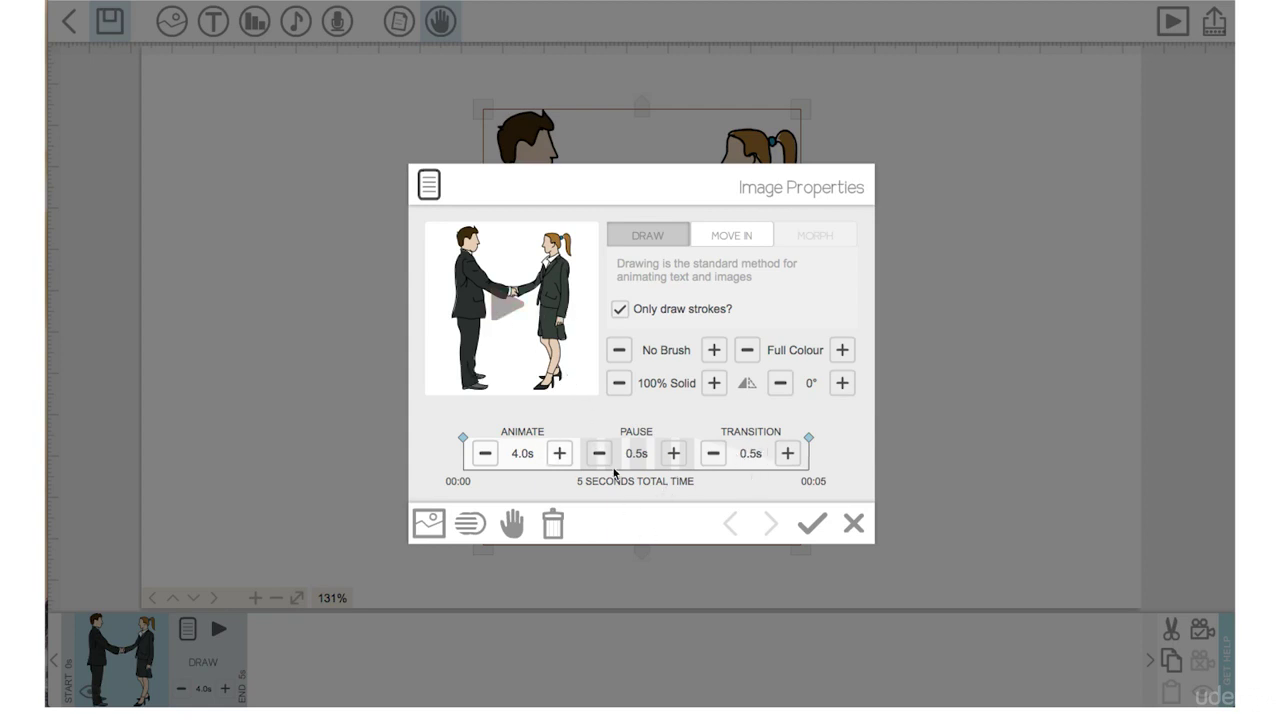
# - Reduce the animate time from 4.0s to 2.0s and confirm the Image Properties
pyautogui.click(486, 456)
pyautogui.click(486, 456)
pyautogui.click(486, 456)
pyautogui.click(486, 456)
pyautogui.click(812, 523)
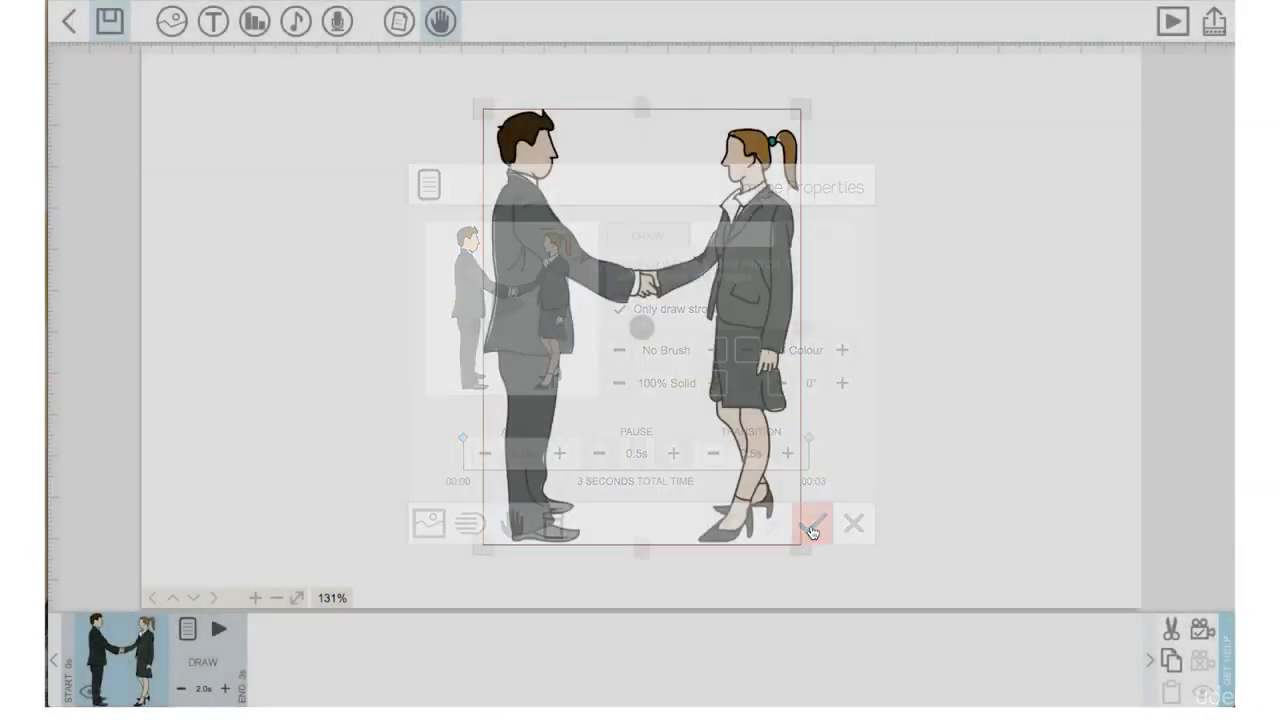